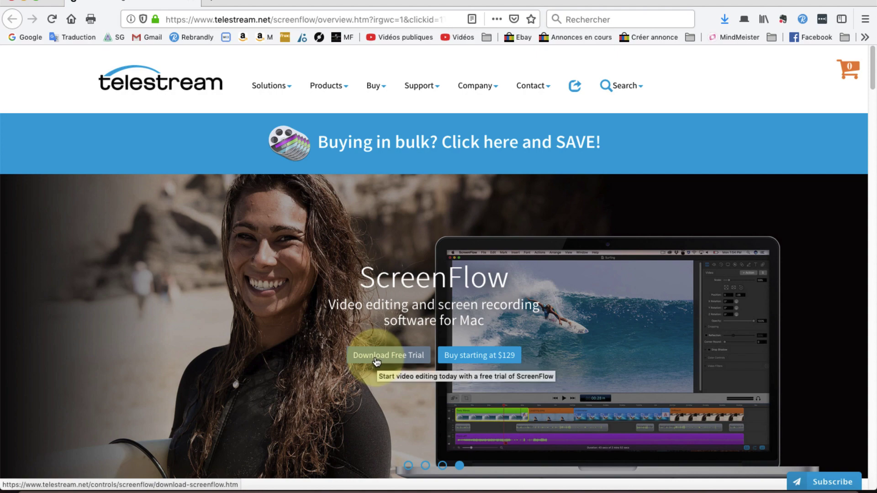
Step: Open the ScreenFlow free trial download form and set the country to France
click(376, 361)
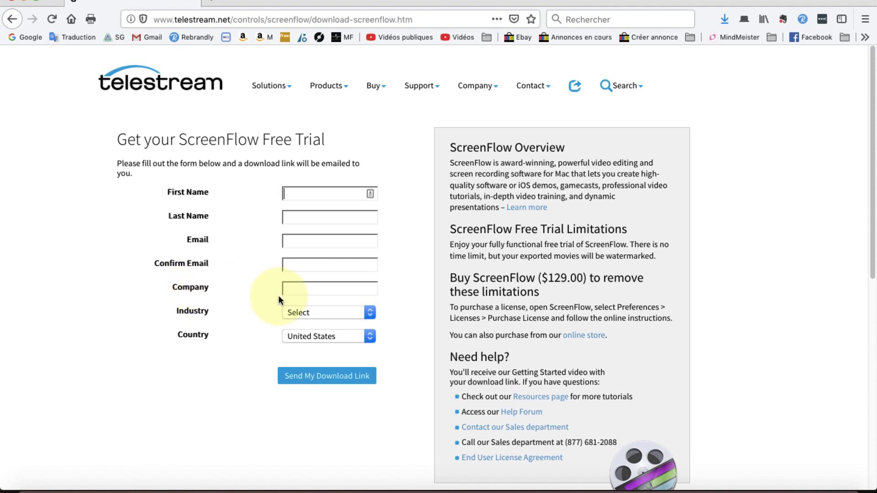
click(371, 313)
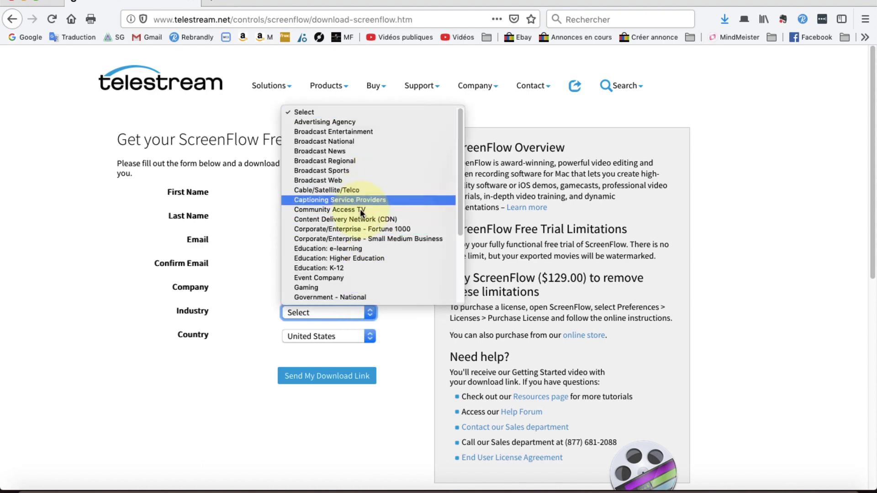
click(361, 336)
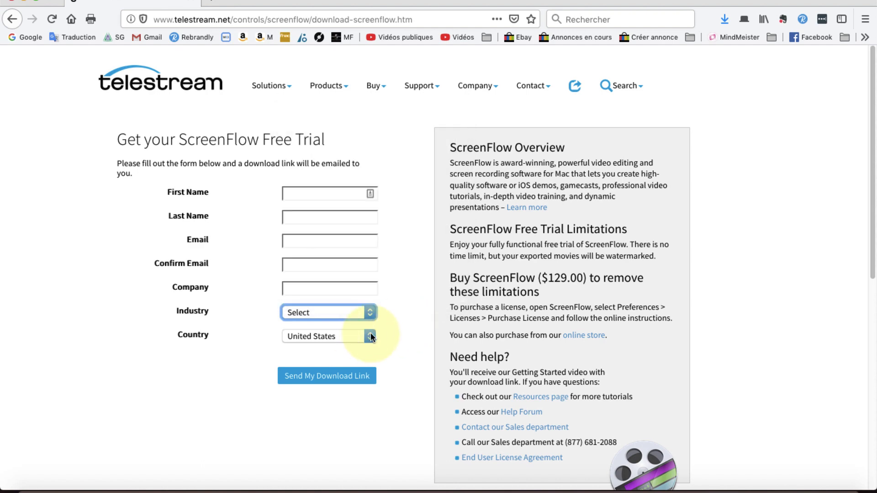
click(370, 337)
scroll(350, 295, down, 5)
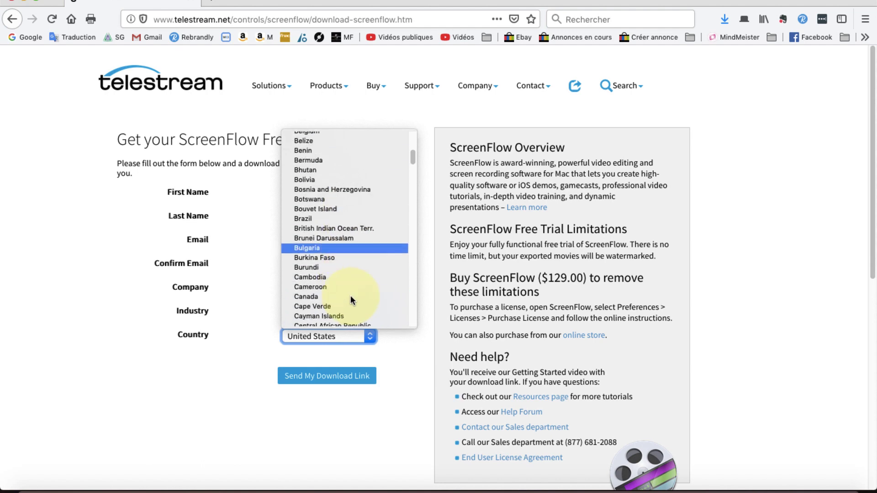
scroll(349, 295, down, 10)
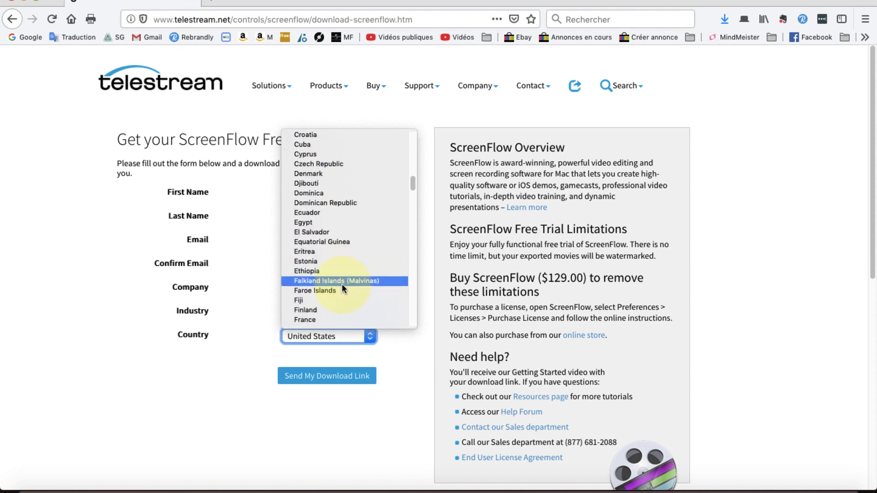
click(318, 319)
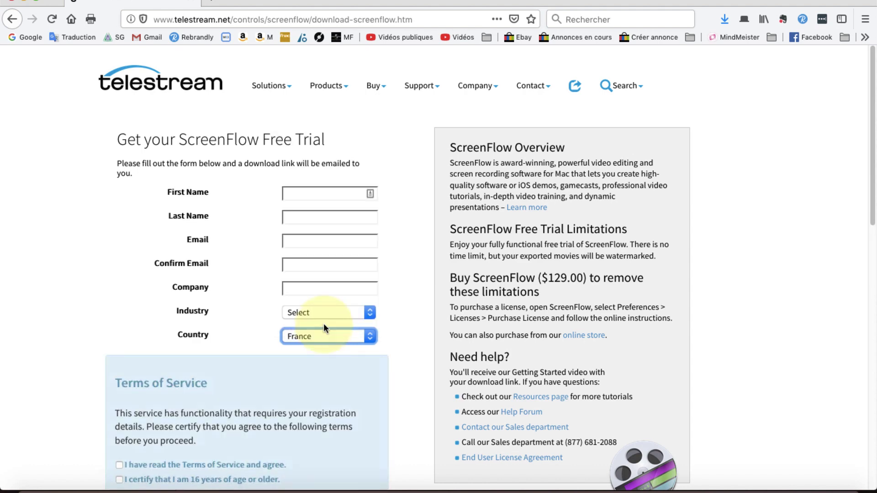
Step: Agree to the Terms of Service and certify being 16 years of age or older
scroll(285, 373, down, 4)
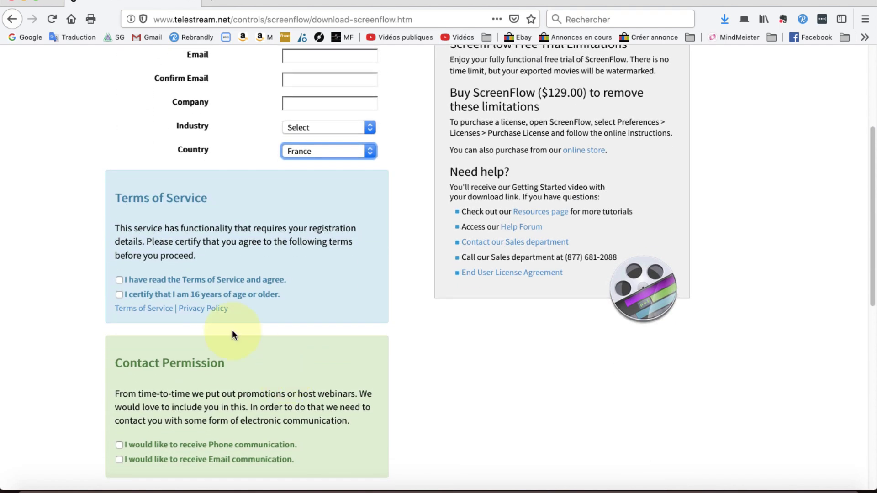
scroll(158, 271, down, 1)
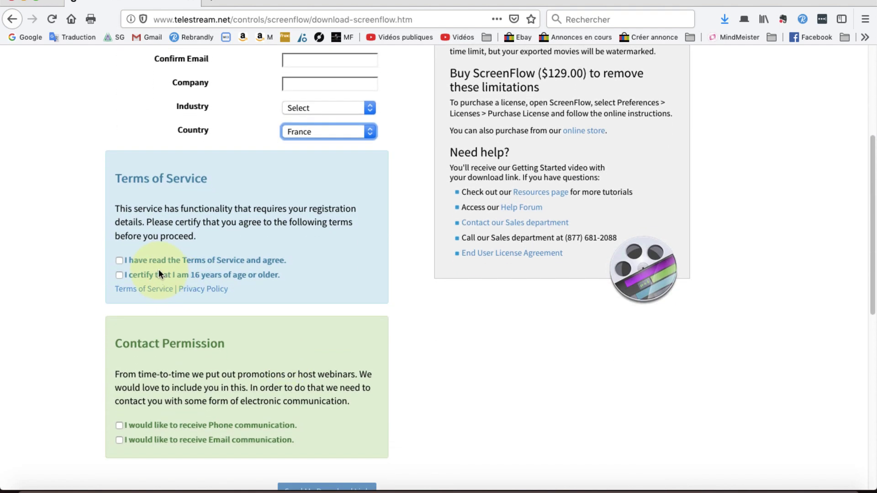
click(119, 261)
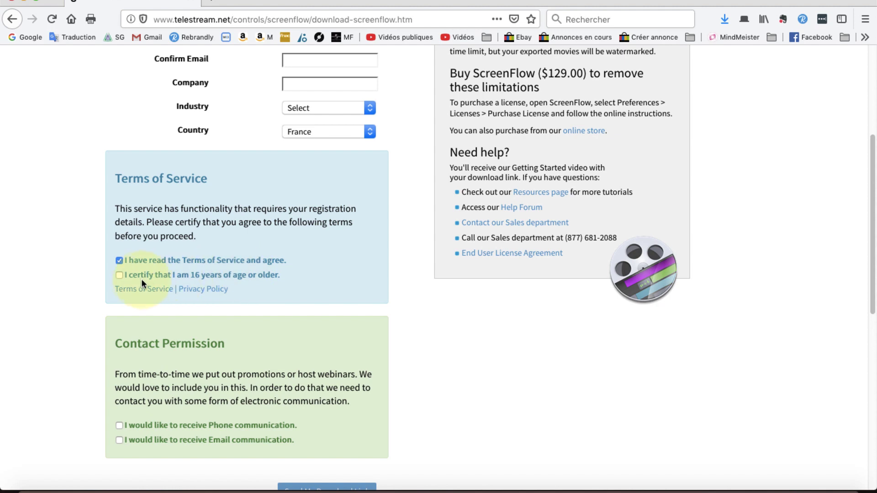
click(119, 275)
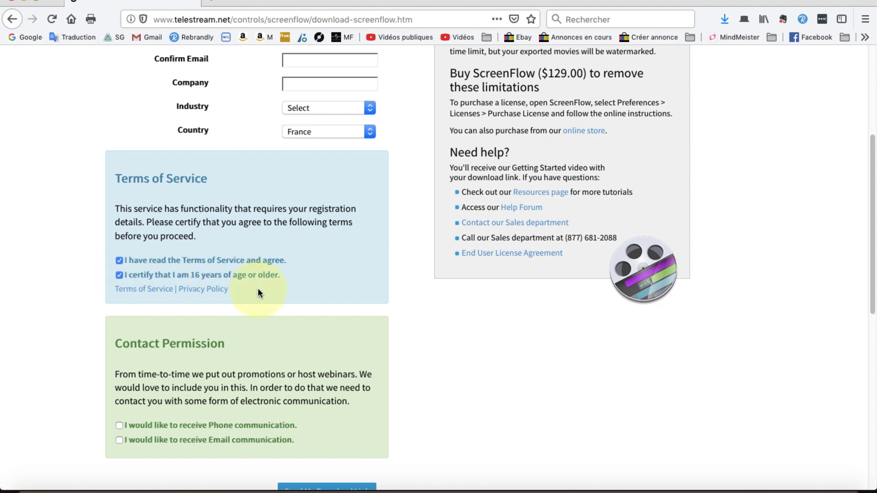
Step: Submit the download request without any contact permission and save ScreenFlow-8.2.2.dmg
scroll(301, 359, down, 3)
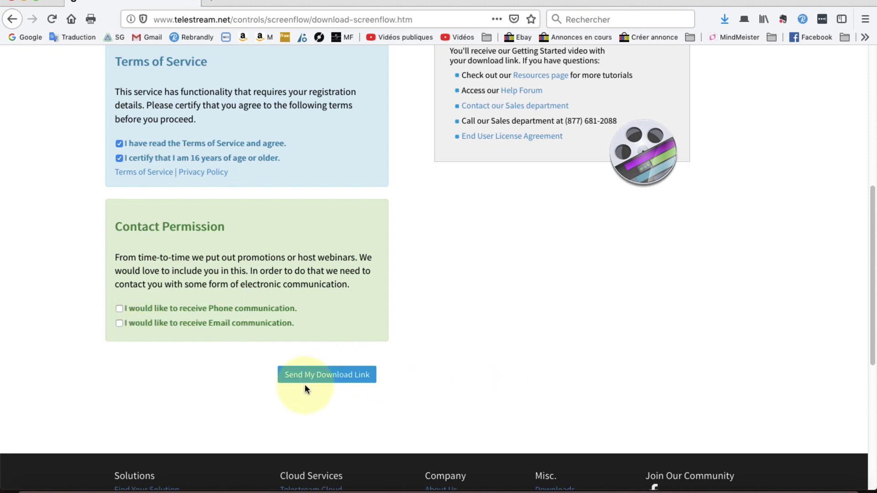
click(346, 382)
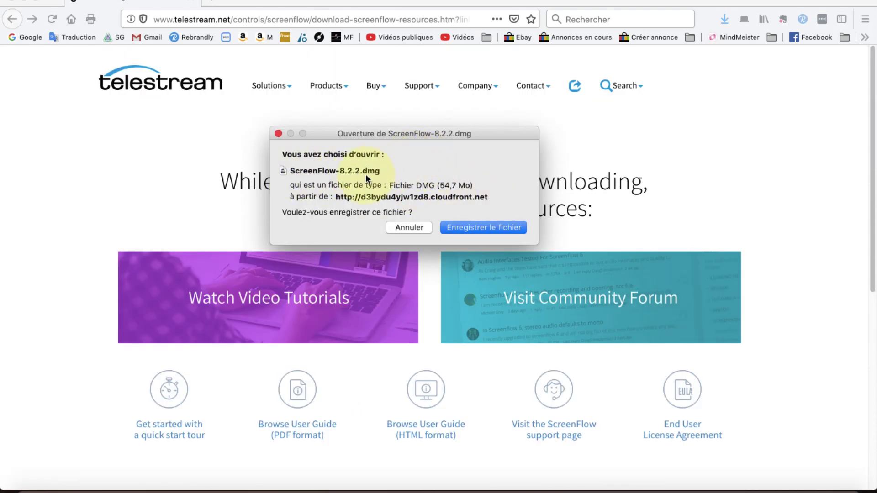
click(481, 226)
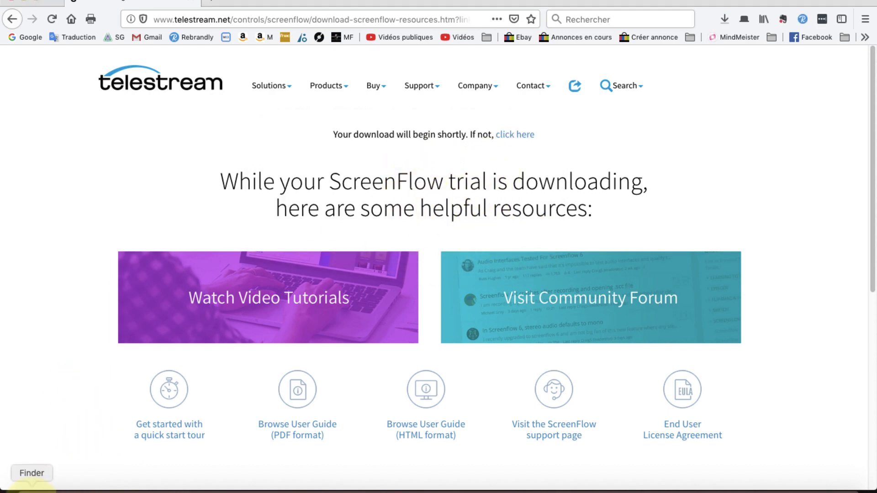
Step: Switch to Finder, open ScreenFlow-8.2.2.dmg from the Téléchargements folder and agree to its license terms
click(31, 490)
click(247, 228)
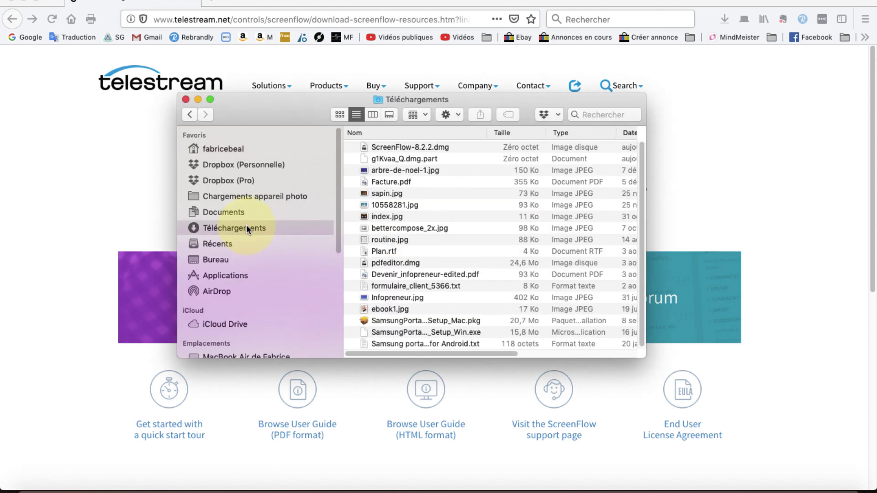
click(429, 145)
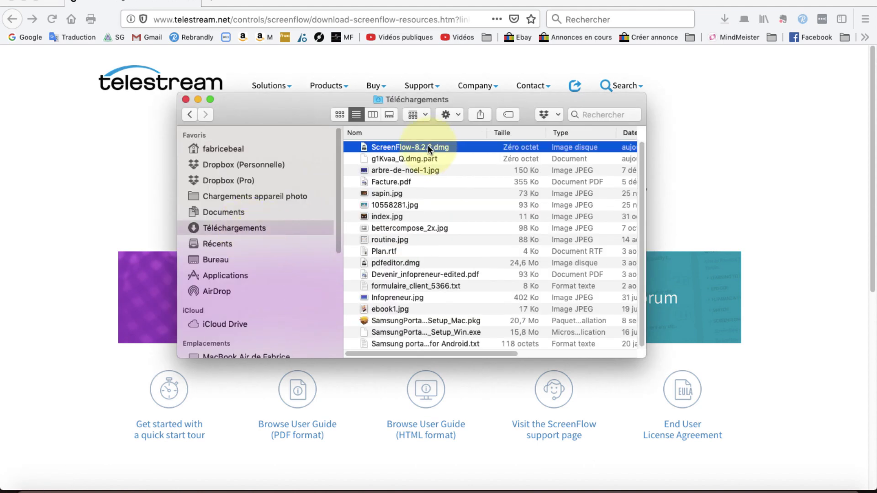
click(413, 181)
click(413, 167)
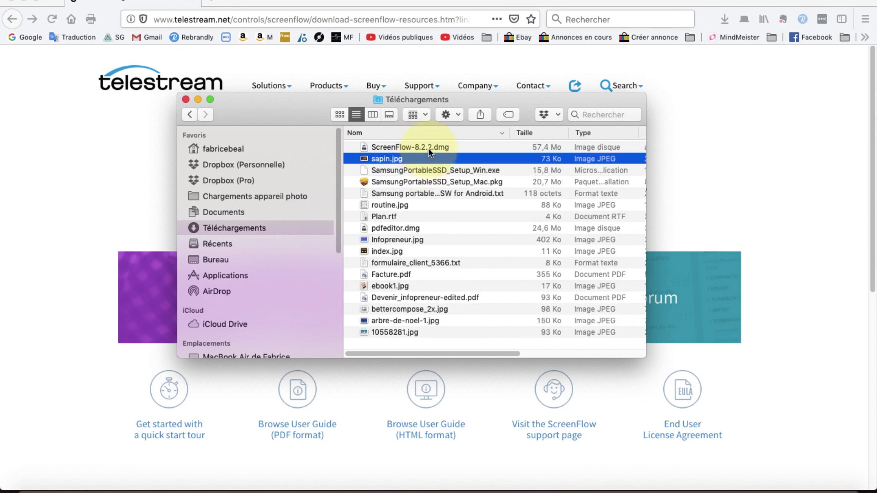
click(430, 147)
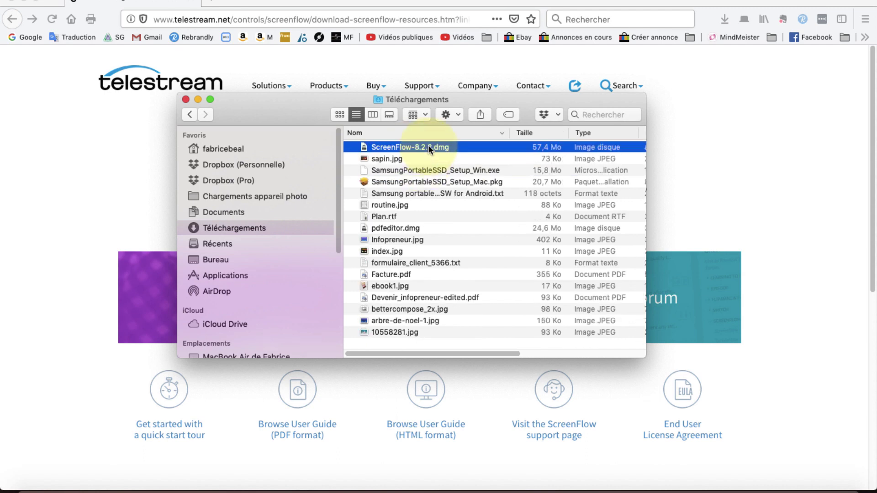
double_click(428, 146)
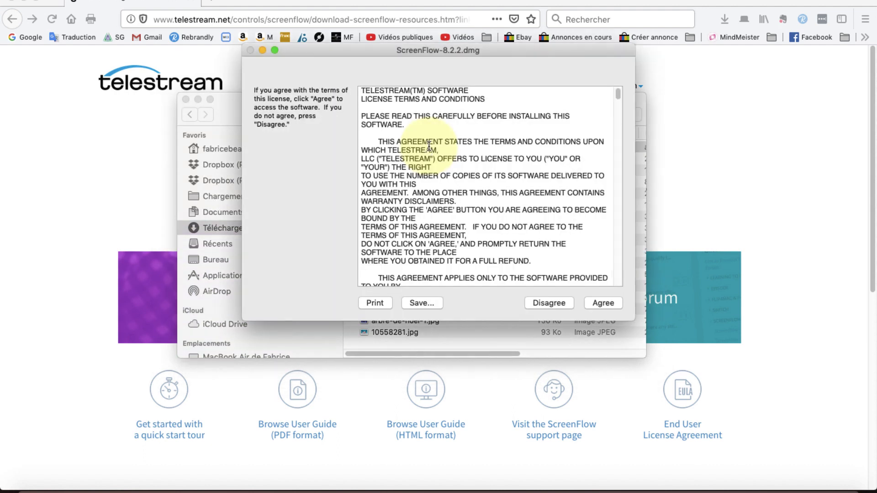
click(604, 304)
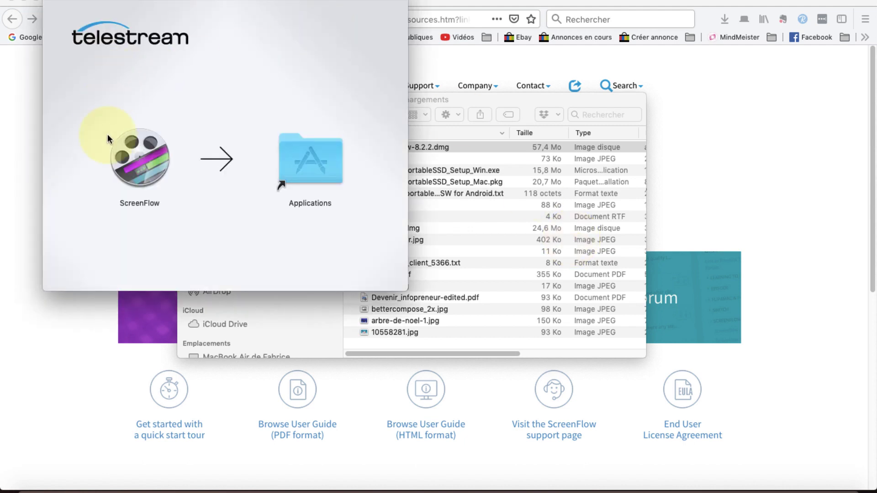
Step: Install ScreenFlow by copying it into Applications, close the disk image window and select the app in the Applications folder
drag(138, 161, 306, 170)
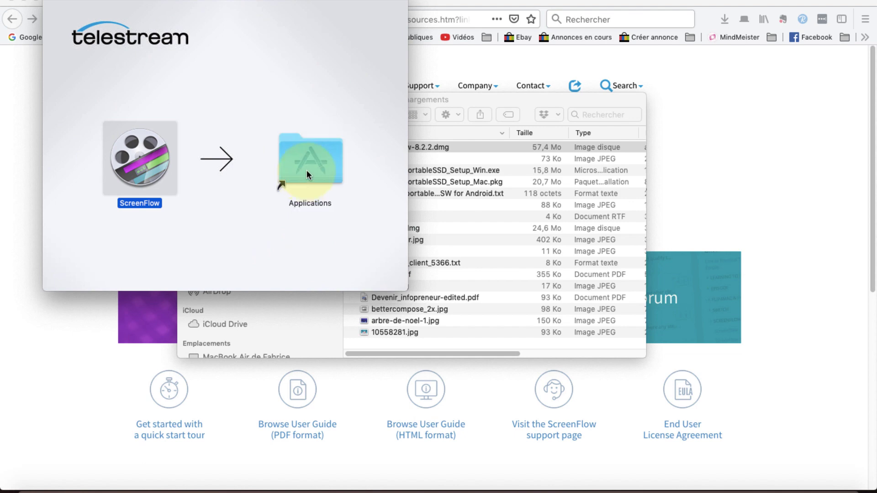
click(55, 6)
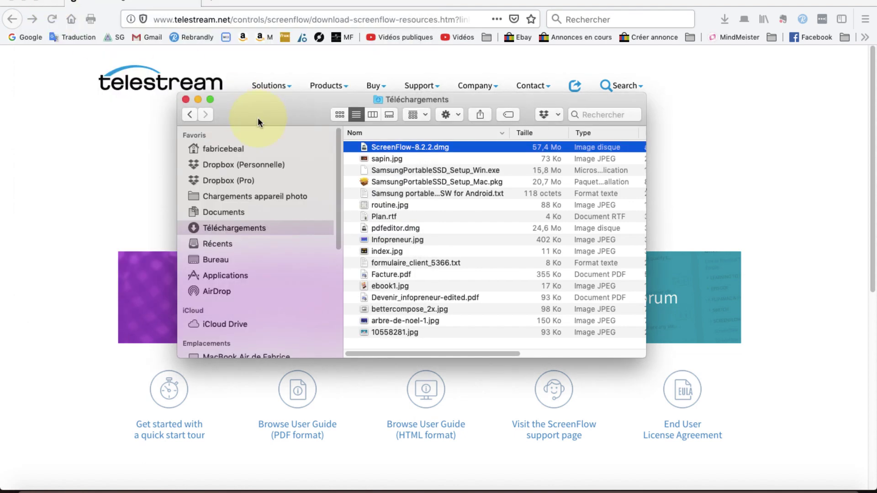
click(208, 273)
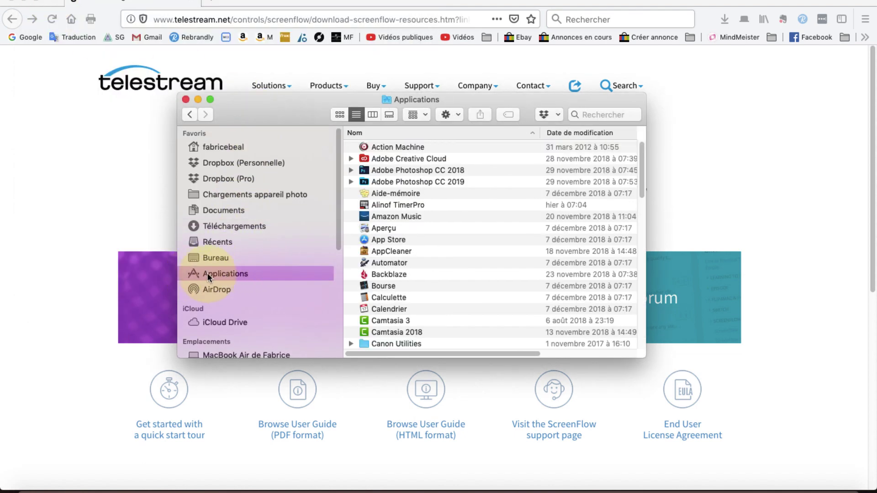
scroll(429, 271, down, 7)
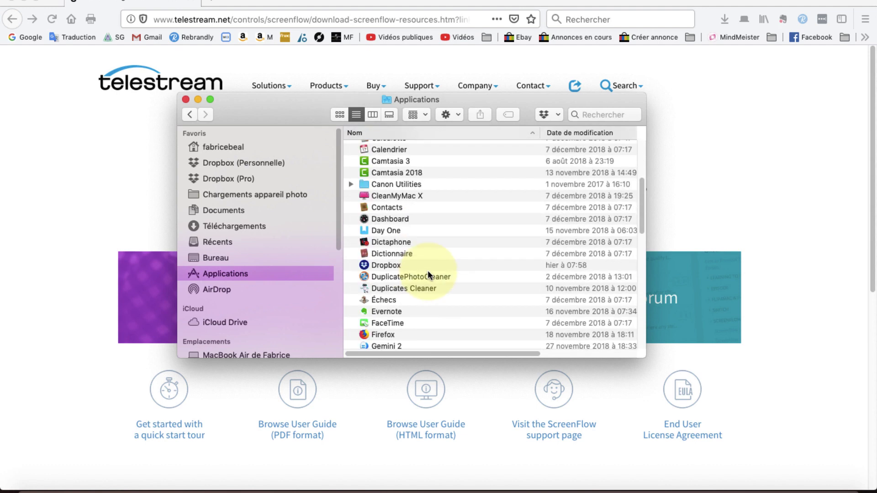
scroll(428, 271, down, 10)
scroll(424, 267, down, 1)
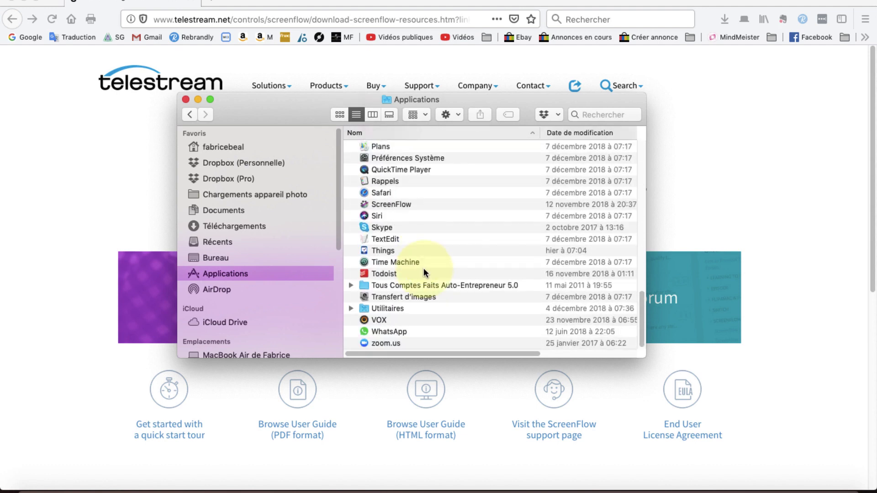
click(396, 205)
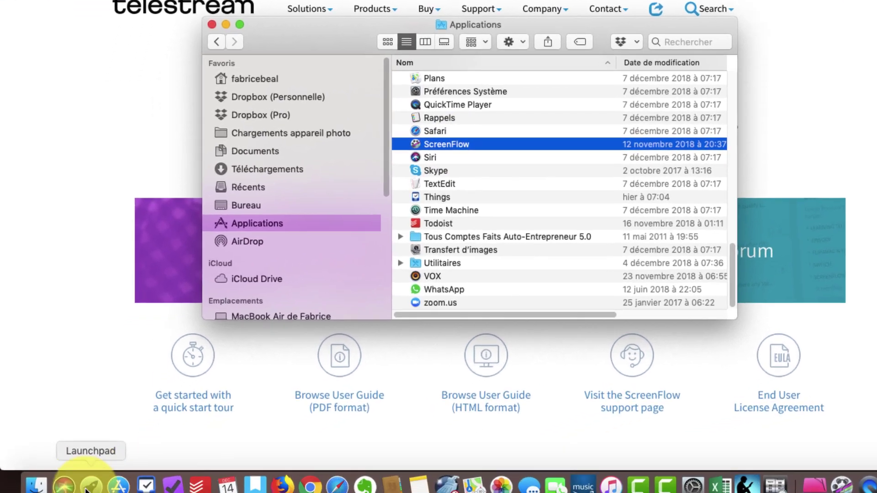
Step: Launch ScreenFlow from Launchpad, minimize the Finder window and allow the app downloaded from the Internet to open
click(87, 488)
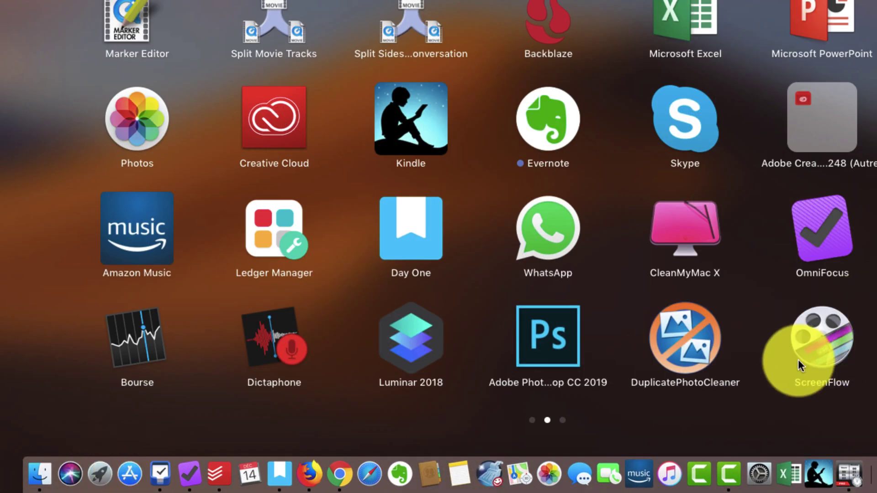
scroll(839, 318, right, 5)
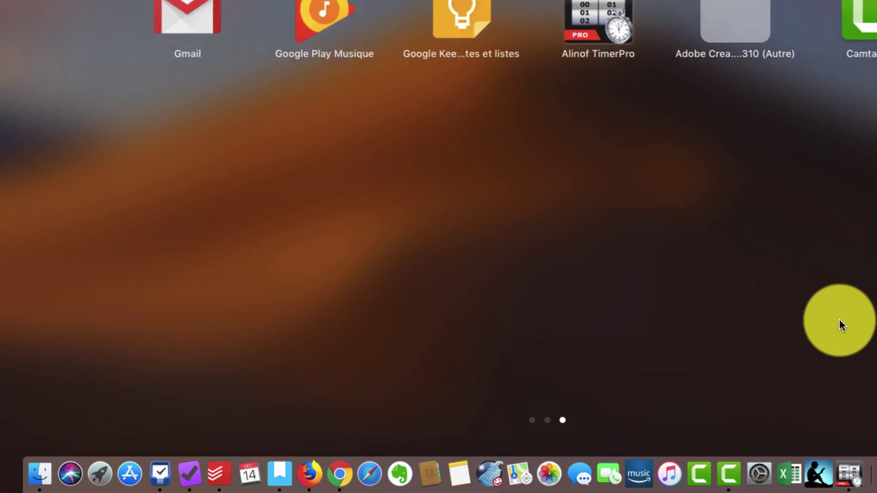
scroll(839, 319, left, 5)
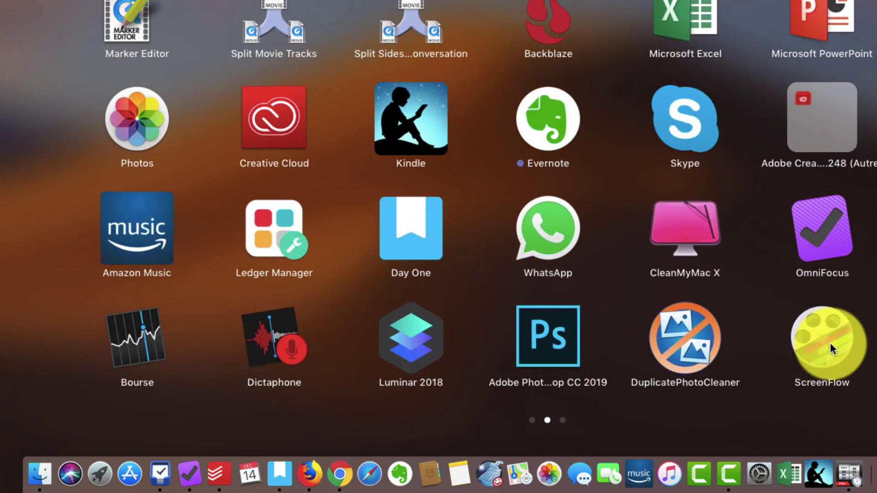
click(830, 343)
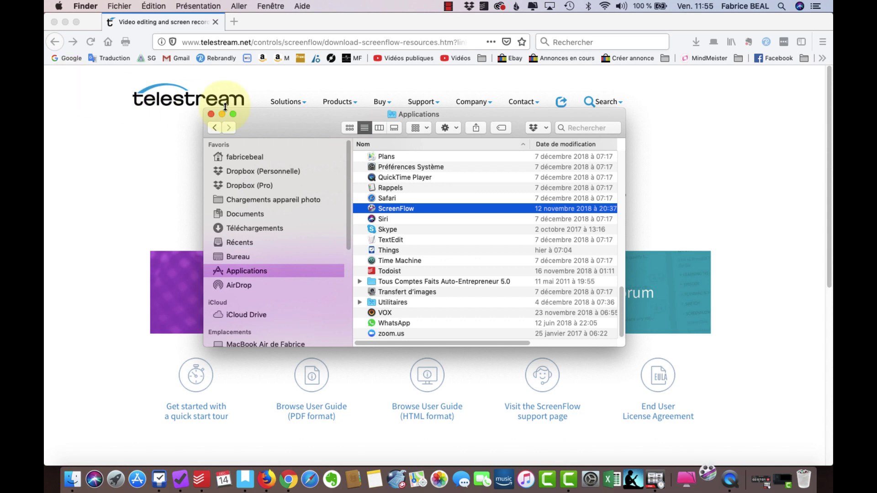
click(223, 113)
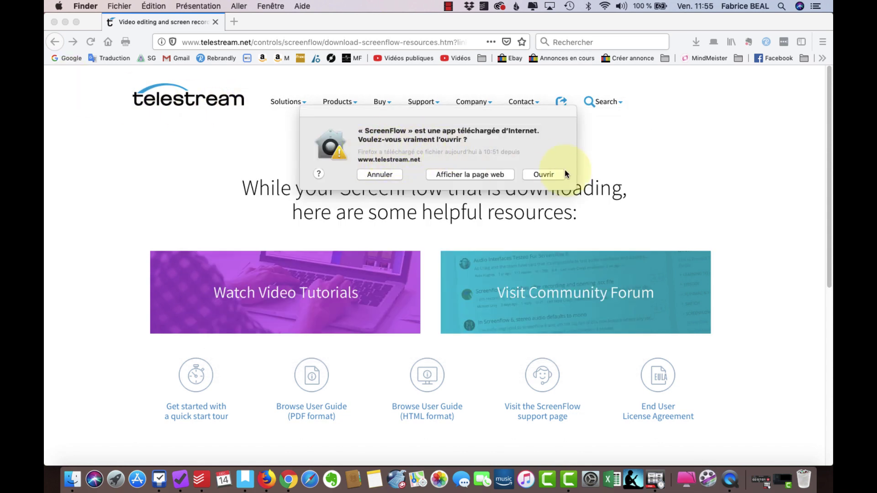
click(541, 176)
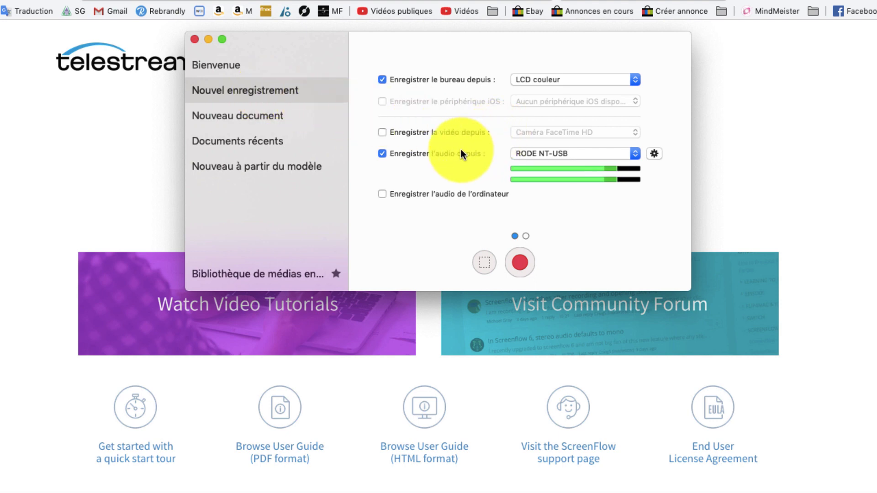
Step: Turn microphone audio recording off and back on, keeping RODE NT-USB as the audio source
click(382, 153)
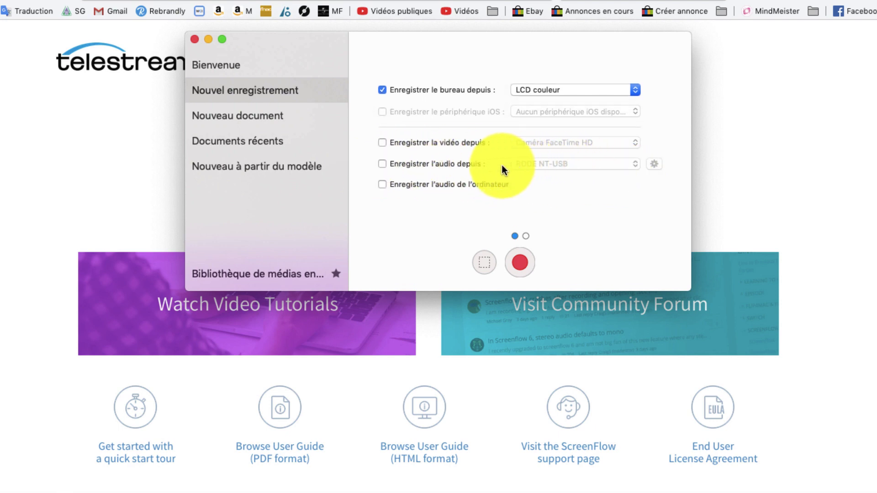
click(382, 163)
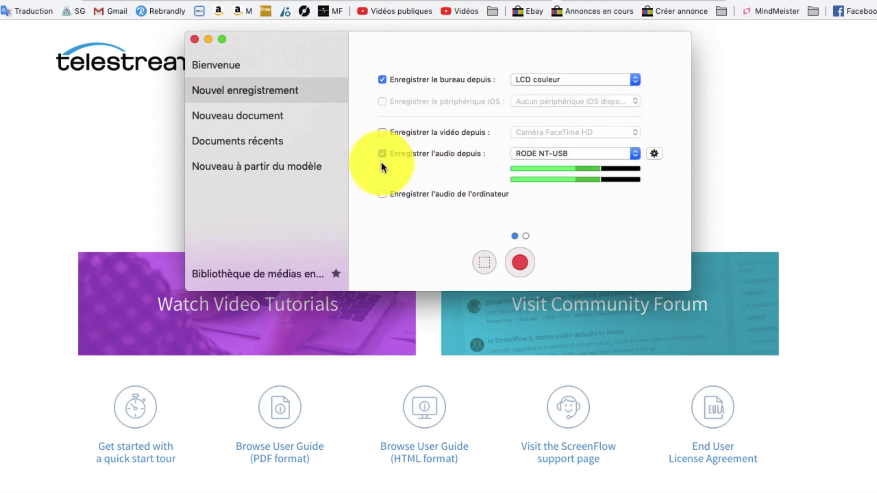
click(635, 154)
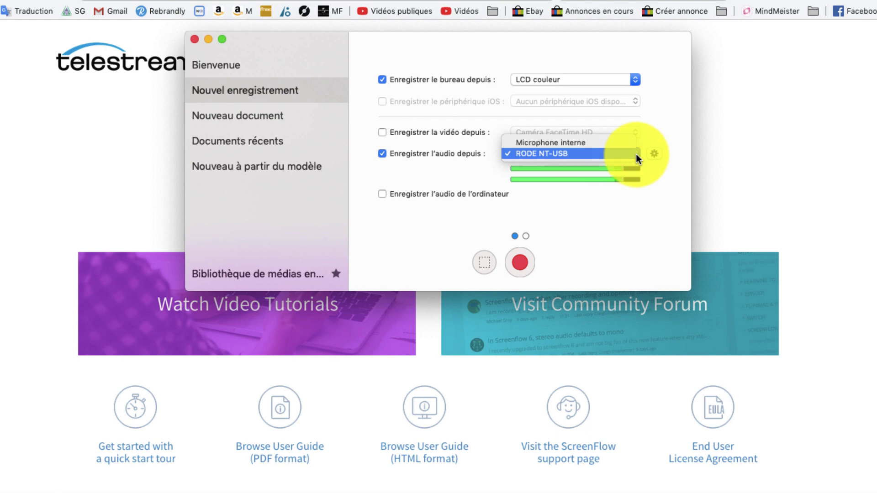
click(538, 153)
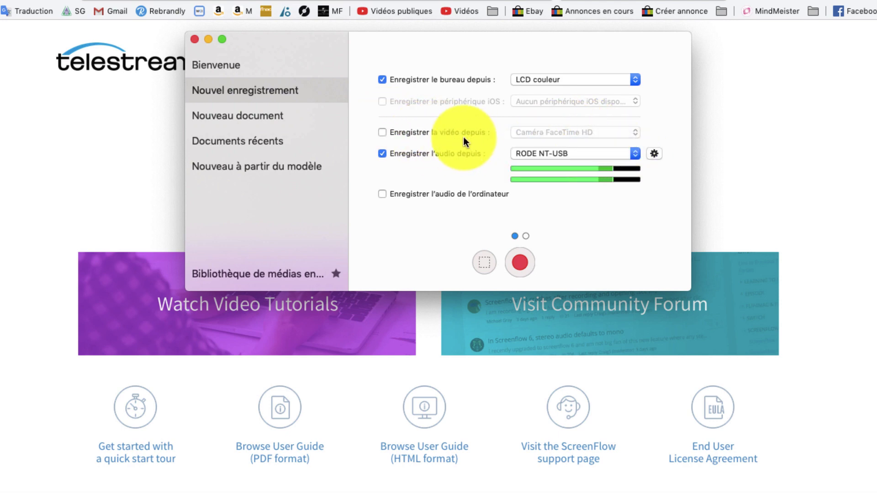
Step: Turn on video recording from Caméra FaceTime HD, allow access to the camera, and turn video recording off again
click(382, 132)
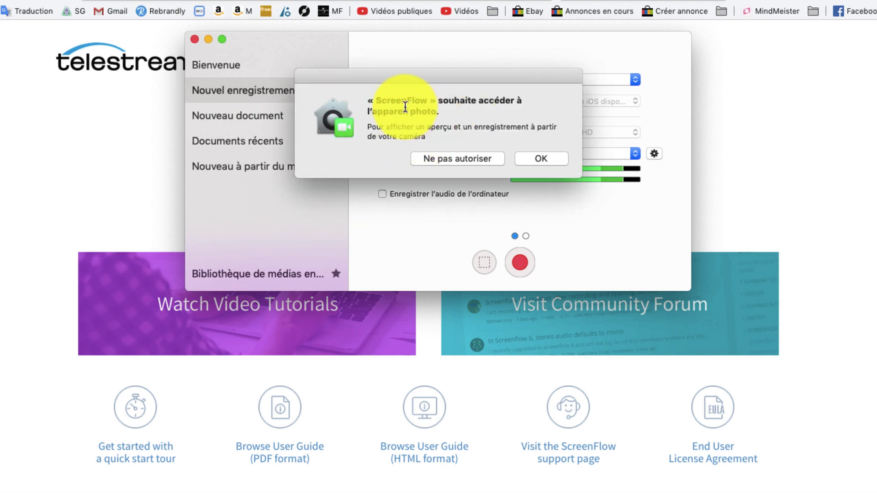
click(546, 156)
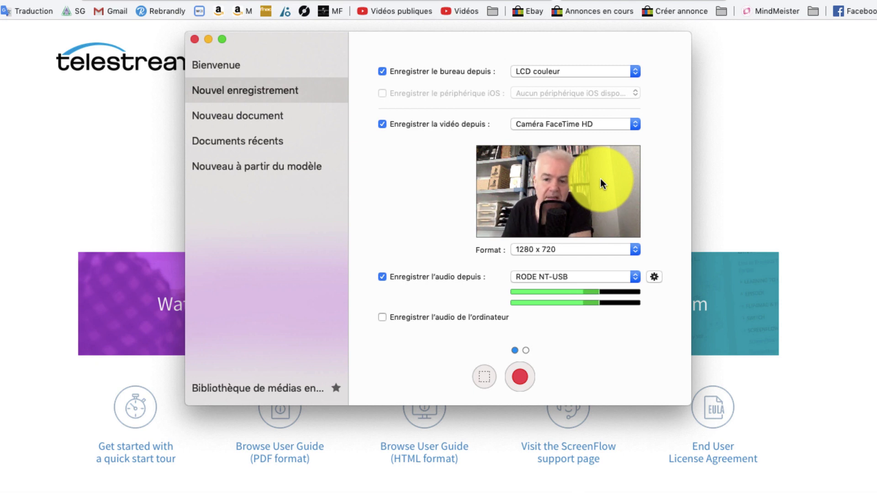
click(381, 124)
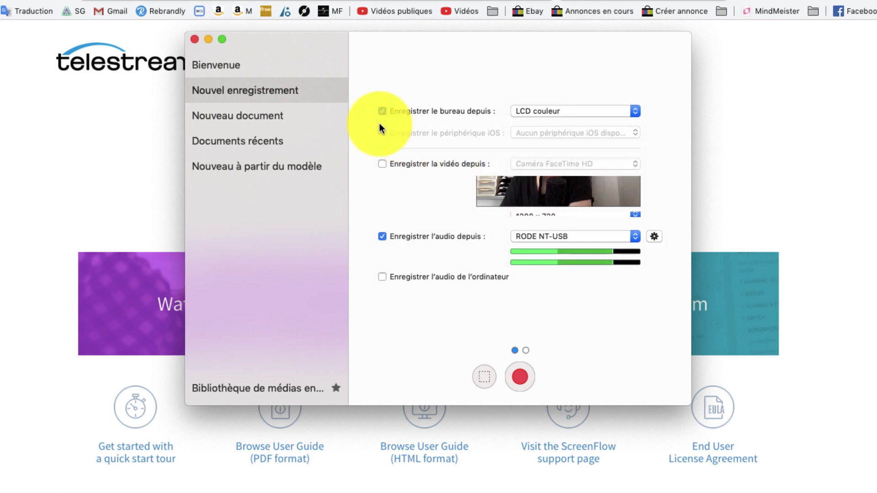
Step: Start the screen recording, choosing not to show the keyboard access message again and continuing without granting that access
click(518, 376)
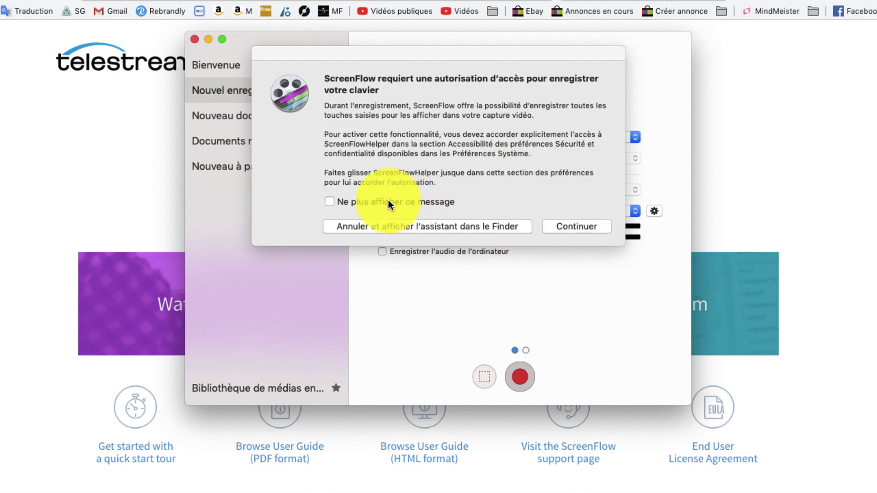
click(329, 202)
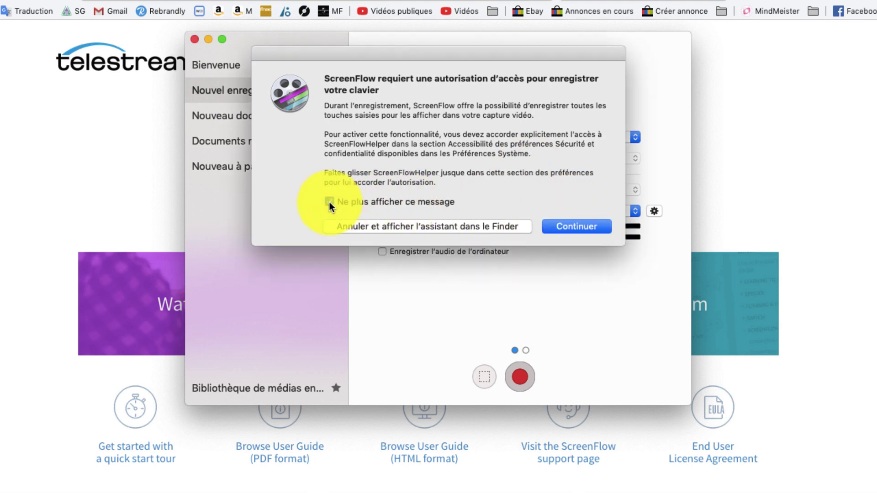
click(577, 226)
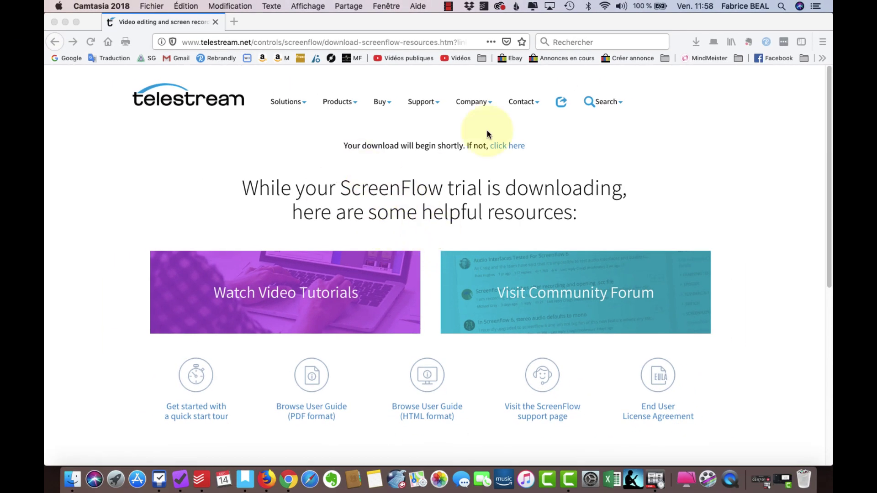
Step: While recording, scroll the Telestream download page down and up, switch to the empty desktop and open Safari
scroll(495, 183, down, 3)
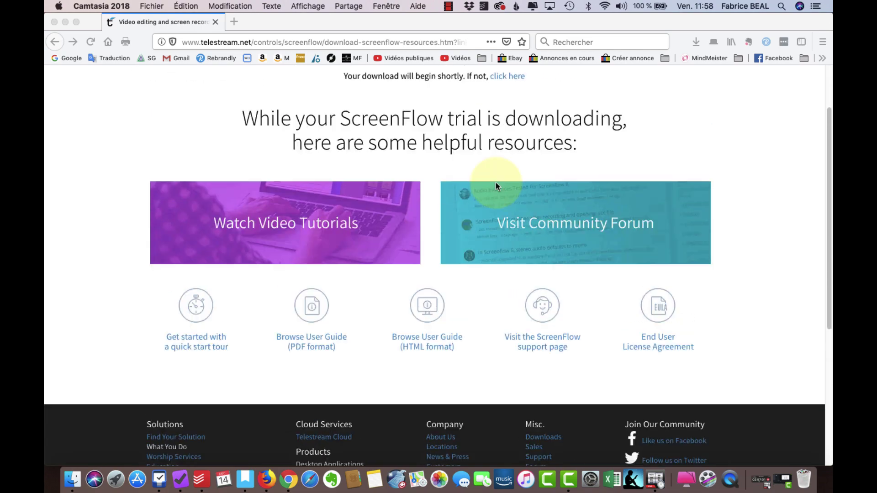
scroll(441, 218, up, 3)
scroll(434, 217, down, 3)
scroll(434, 217, up, 3)
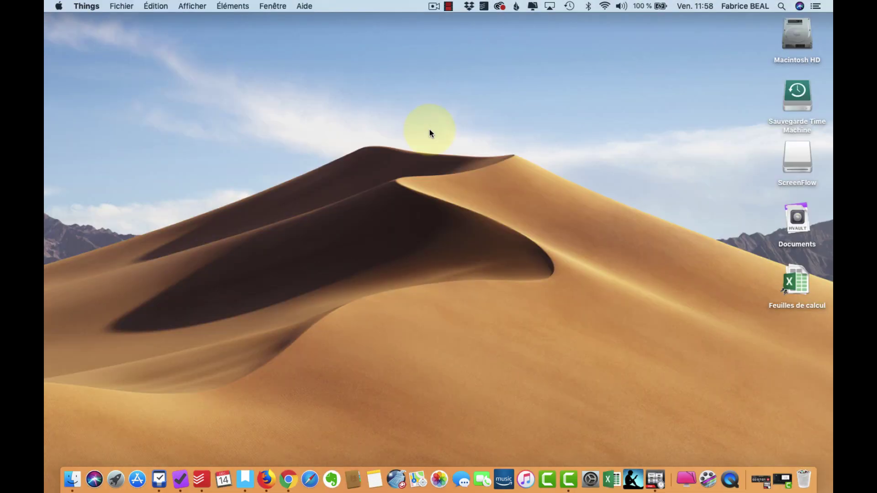
click(429, 130)
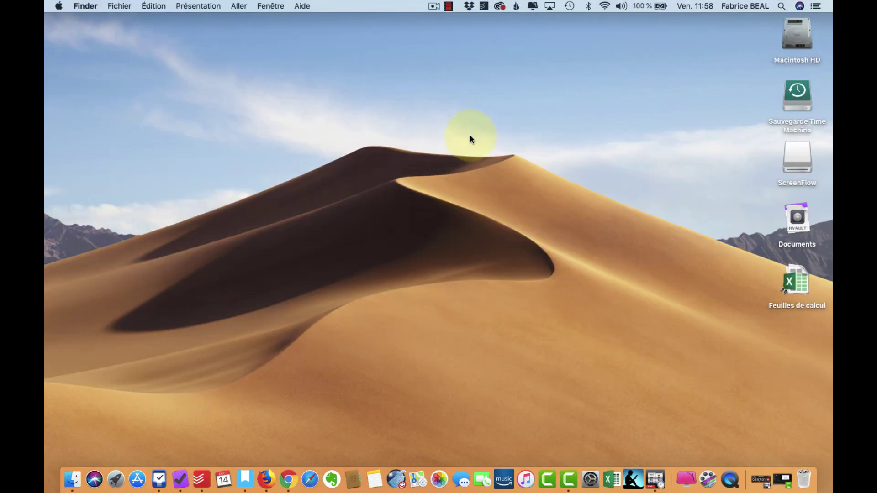
click(310, 480)
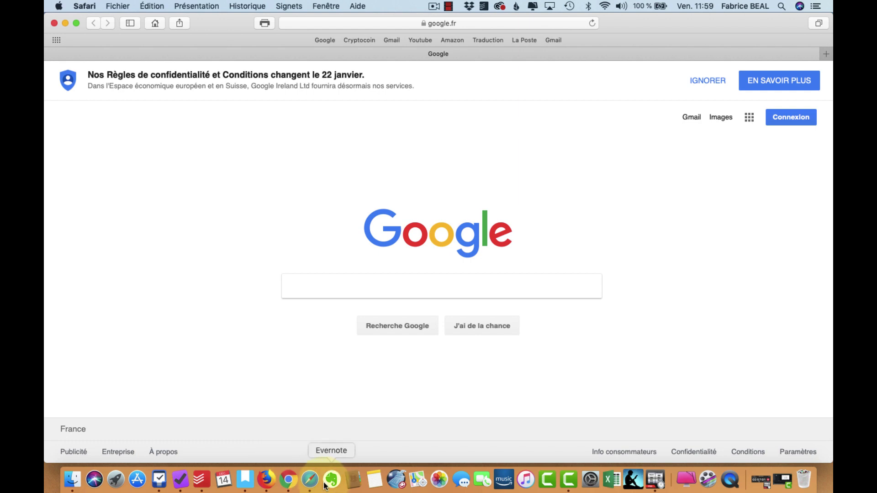
Step: Stop the ScreenFlow recording and start the trial demonstration from the welcome message in the editor
click(433, 7)
click(433, 7)
click(433, 7)
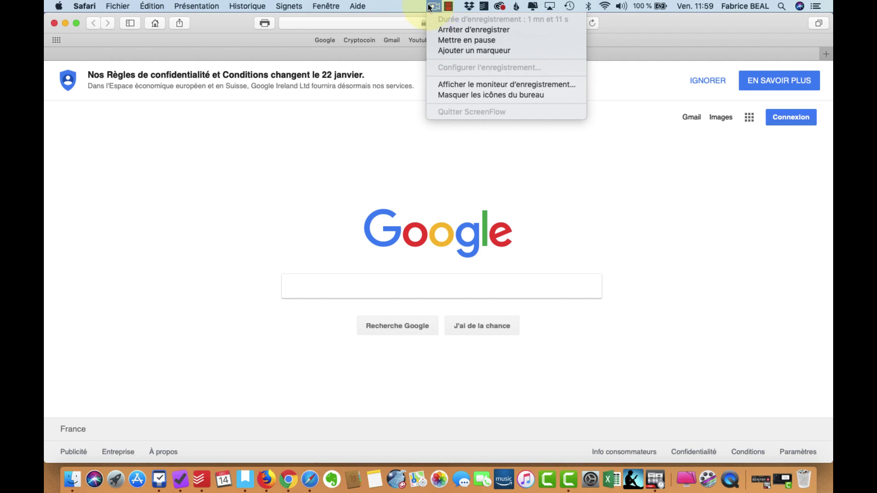
click(446, 29)
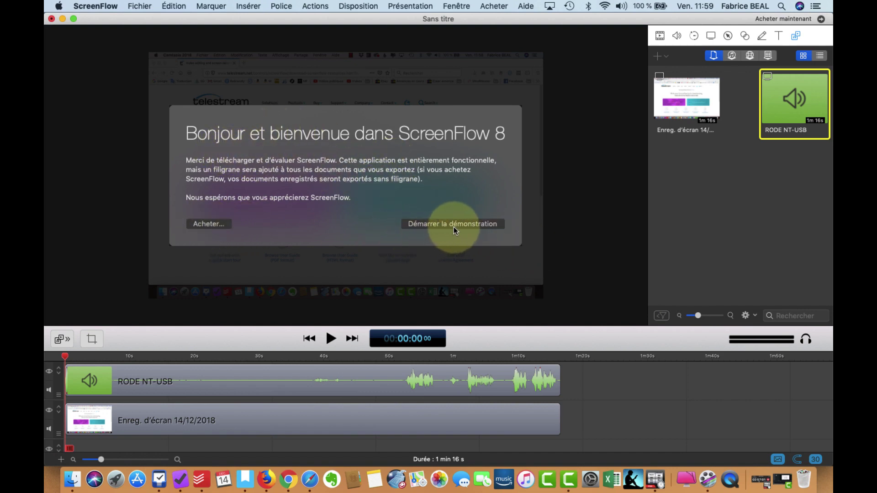
click(441, 224)
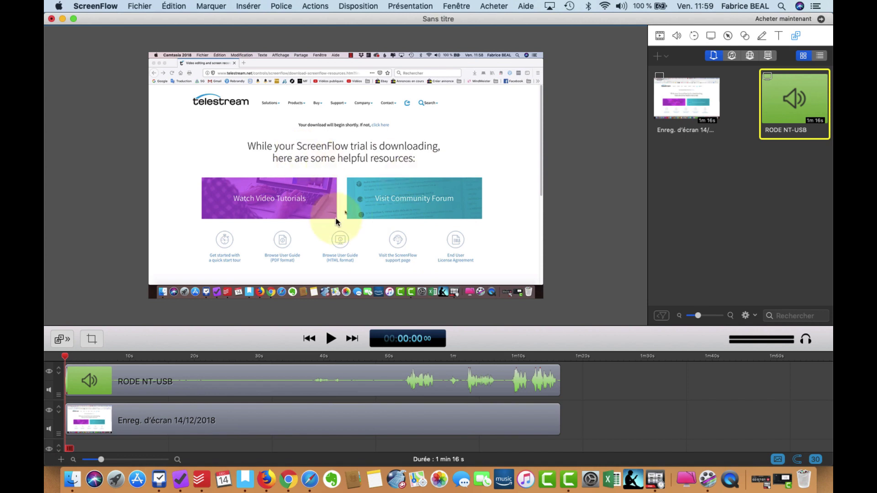
Step: Play the first seconds of the recording, and split the RODE NT-USB audio clip at 00:00:06 08
click(331, 340)
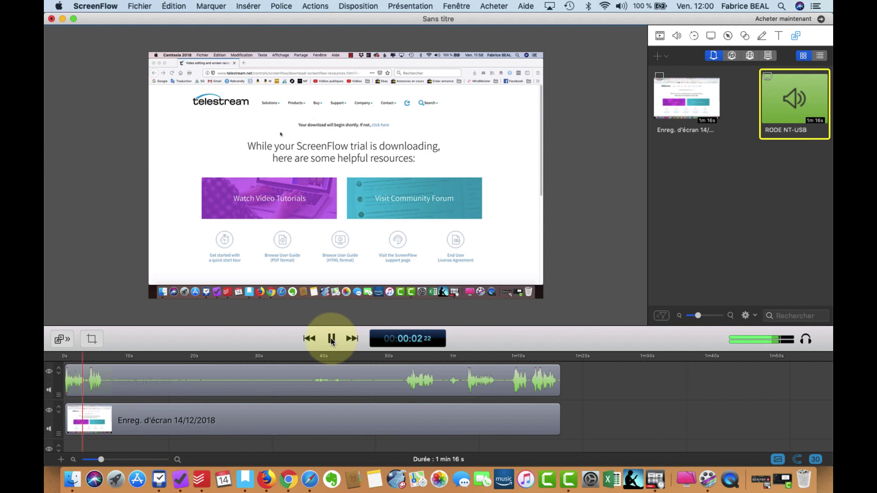
click(331, 339)
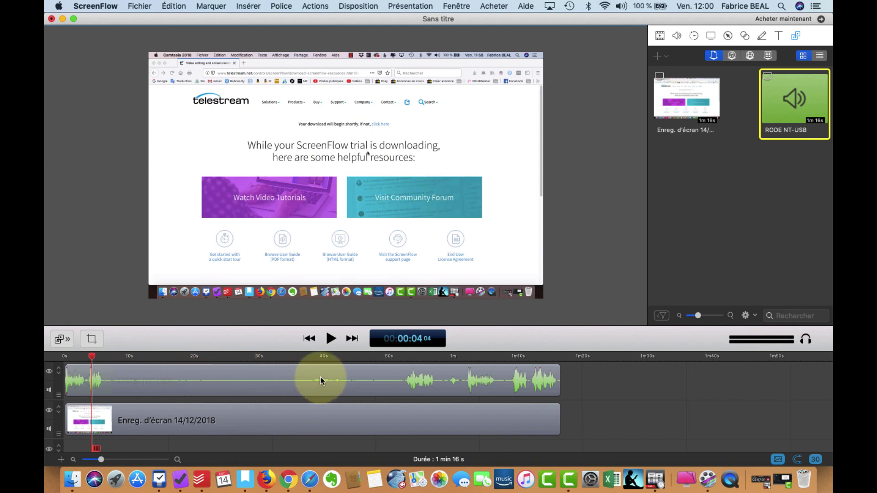
click(134, 357)
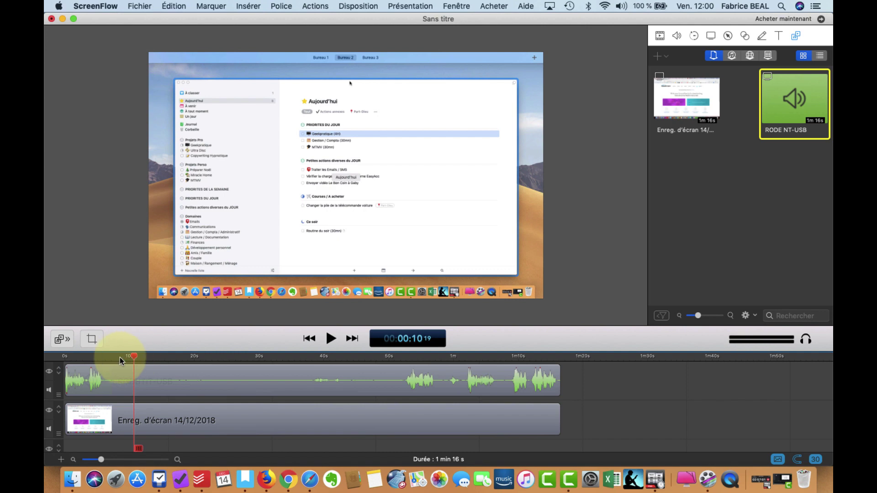
drag(119, 357, 105, 359)
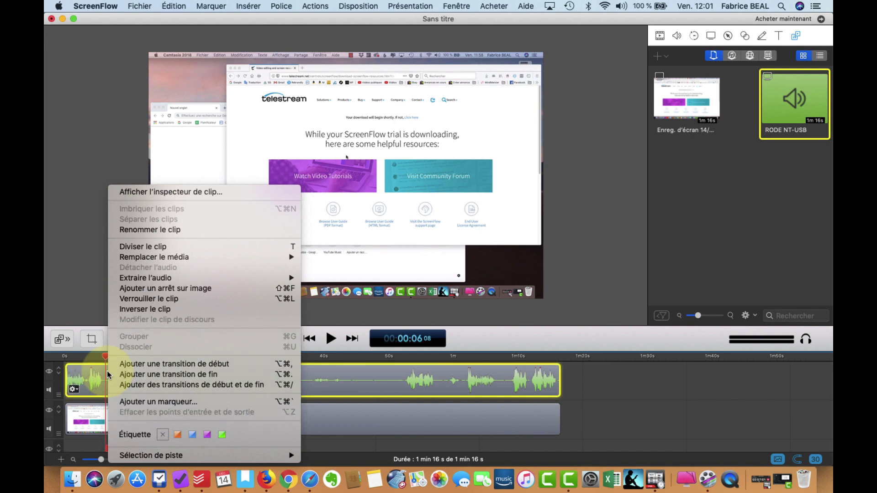
click(151, 248)
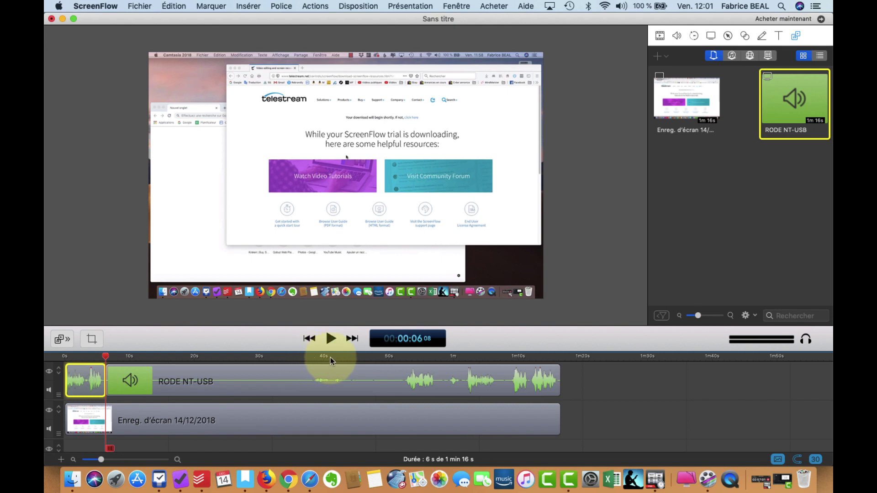
Step: Split the second RODE NT-USB audio clip at 00:00:48 20, just before the speech resumes
mouse_move(363, 360)
mouse_down()
mouse_move(317, 362)
mouse_move(484, 372)
mouse_move(377, 366)
mouse_up()
right_click(380, 357)
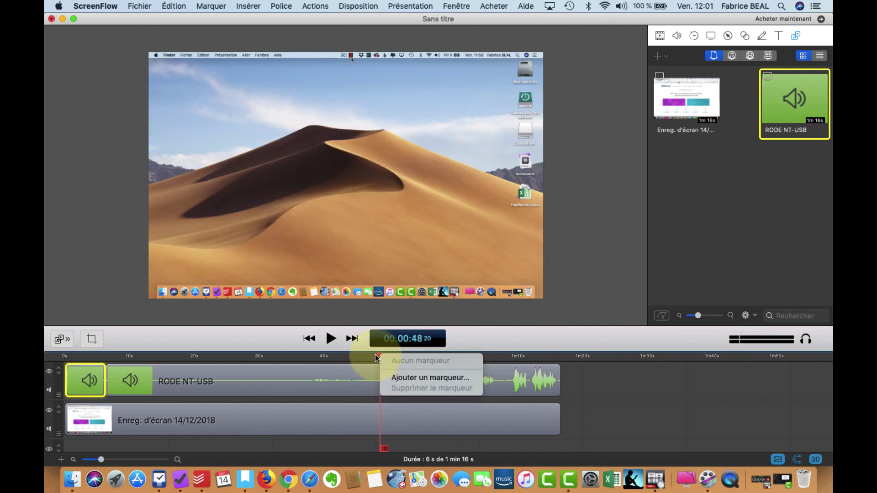
click(364, 373)
right_click(366, 375)
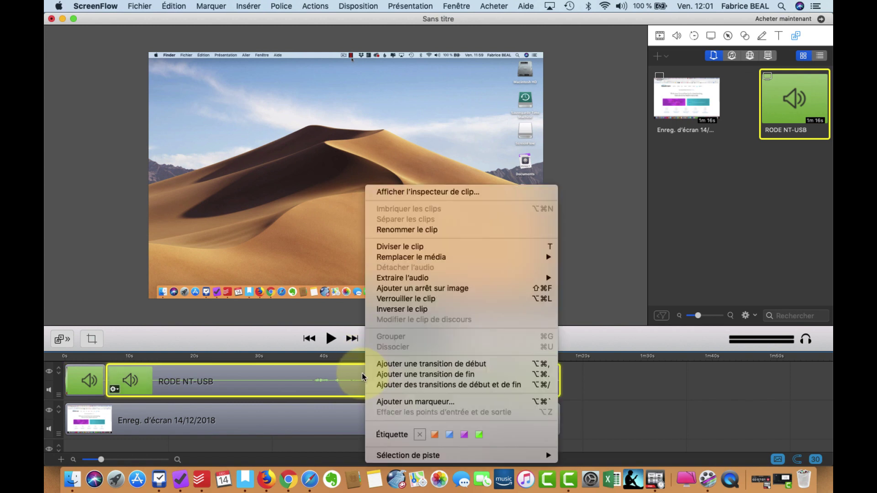
click(409, 250)
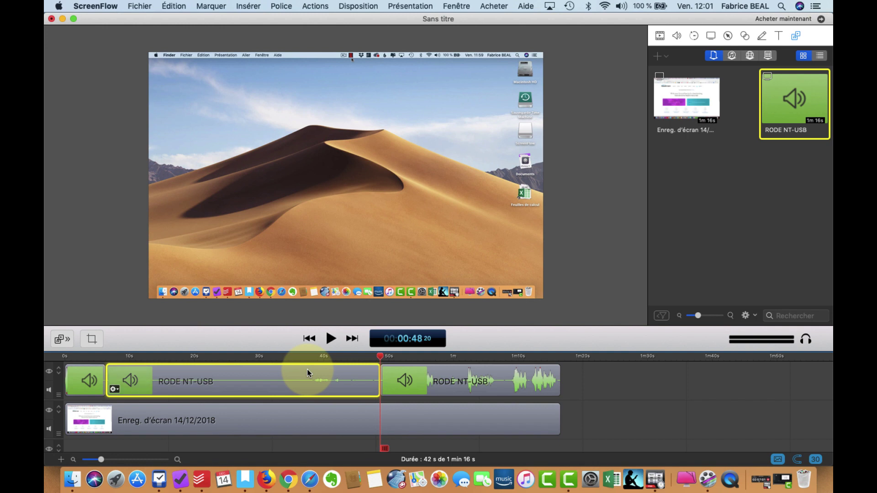
Step: Split the Enreg. d'écran 14/12/2018 video clip at 00:00:48 20 and at 00:00:06 08 to match the audio cuts
click(314, 418)
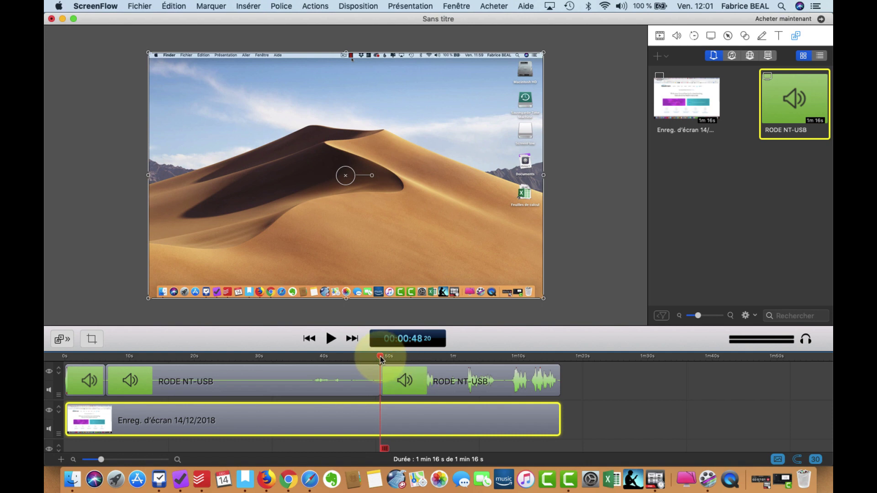
right_click(369, 429)
click(426, 246)
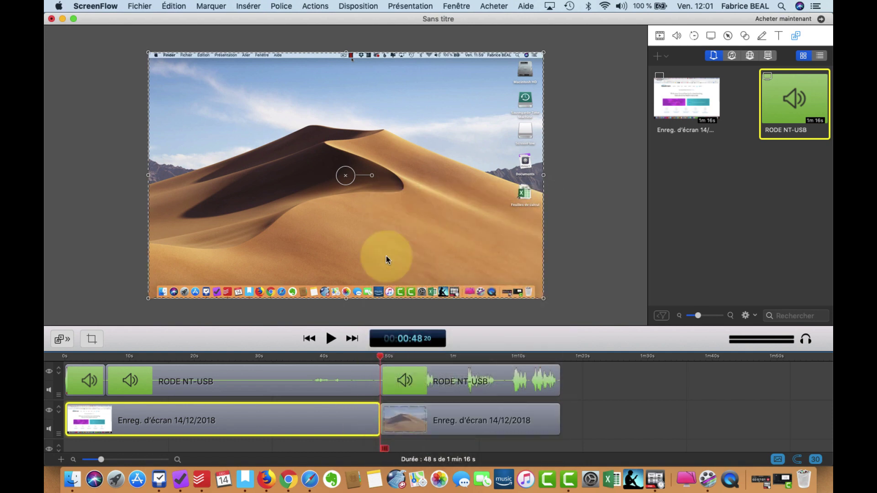
click(104, 356)
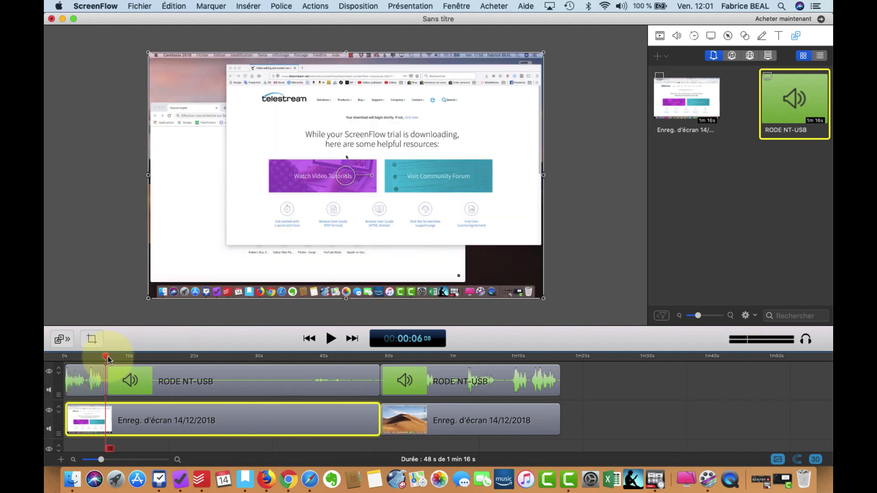
right_click(104, 418)
click(157, 248)
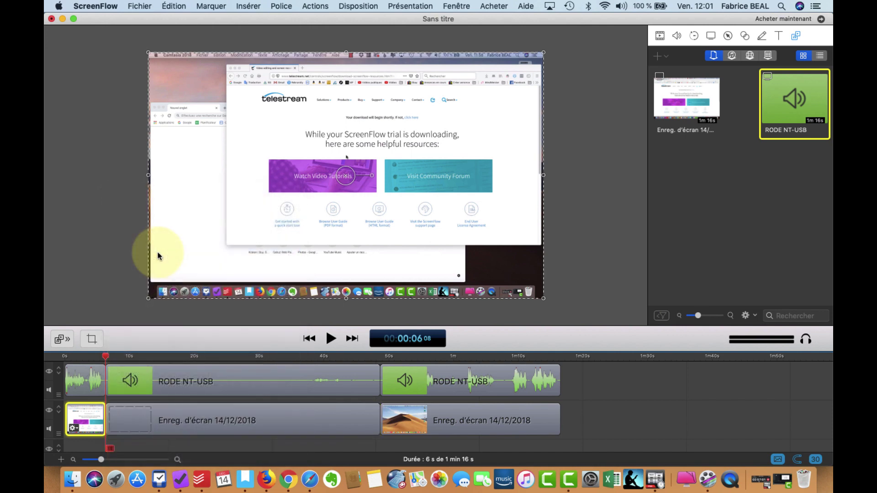
Step: Delete the middle audio and video clips together from the timeline
click(255, 428)
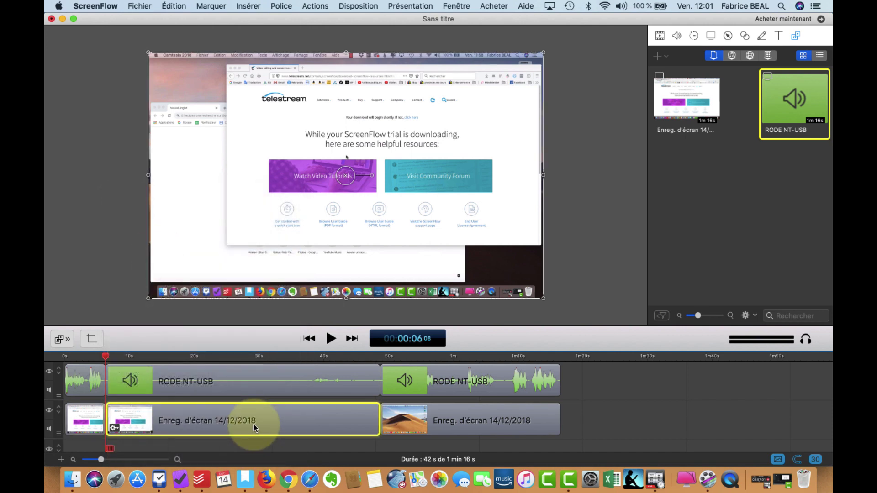
shift+click(252, 382)
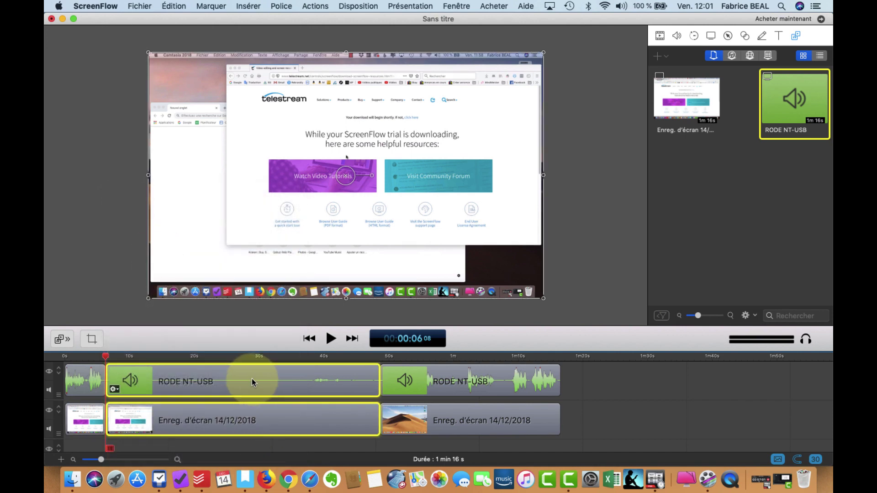
key(Delete)
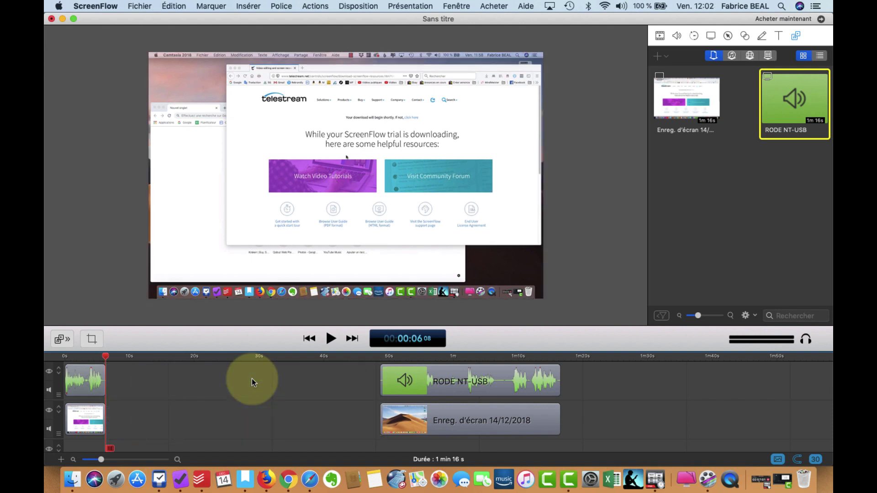
Step: Move the last audio and video clips together to 6.3 s so they directly follow the first clips
click(434, 379)
shift+click(434, 414)
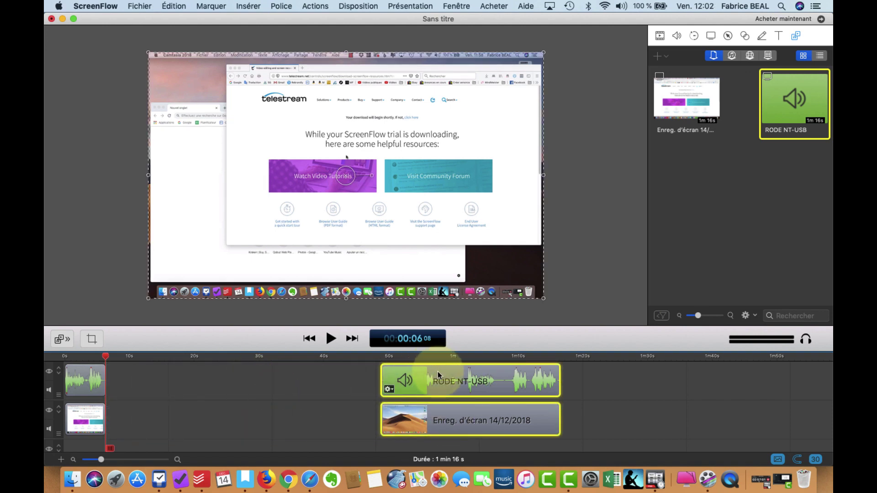
drag(435, 377, 164, 383)
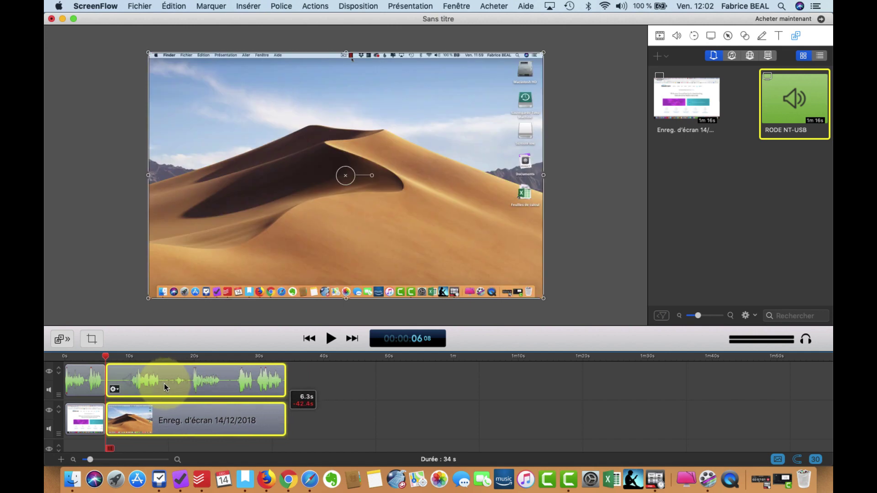
Step: Play the montage across the cut, and jump to the start and to the end of the timeline
click(95, 355)
click(331, 338)
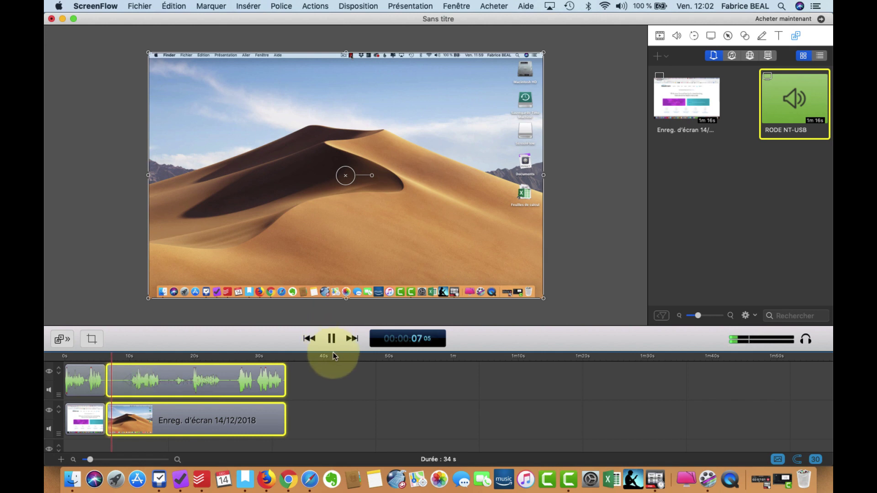
click(331, 339)
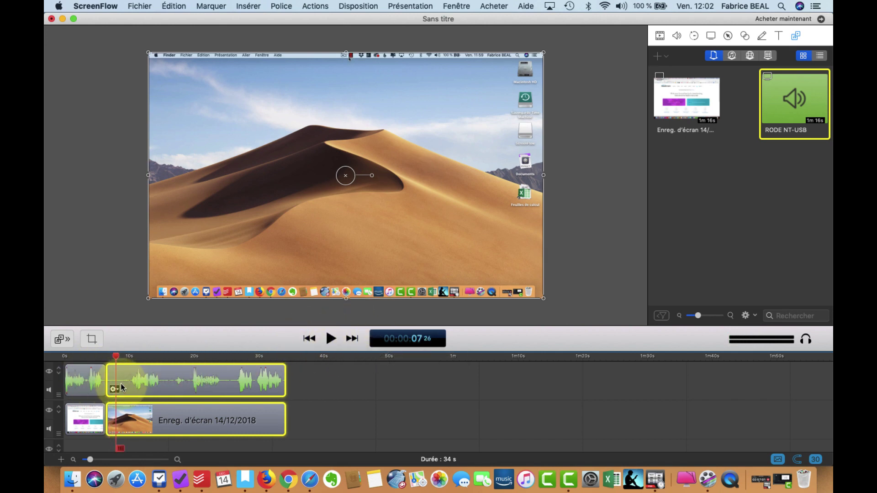
click(144, 385)
click(310, 340)
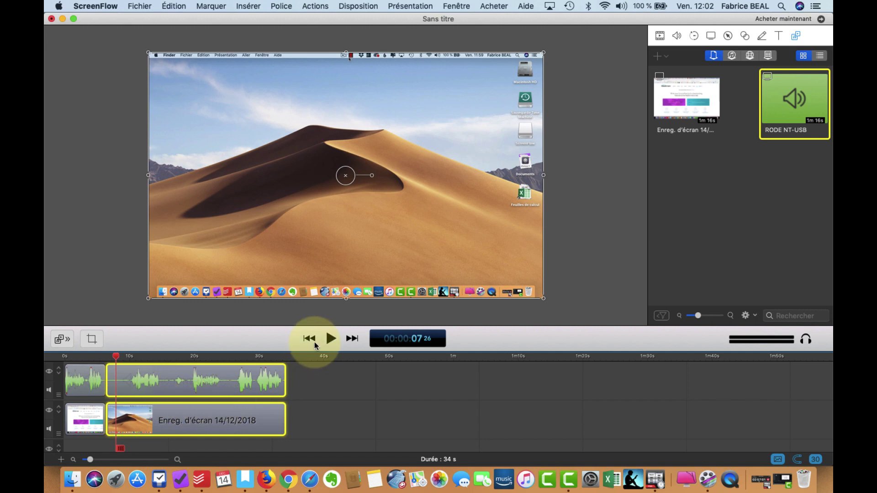
click(310, 340)
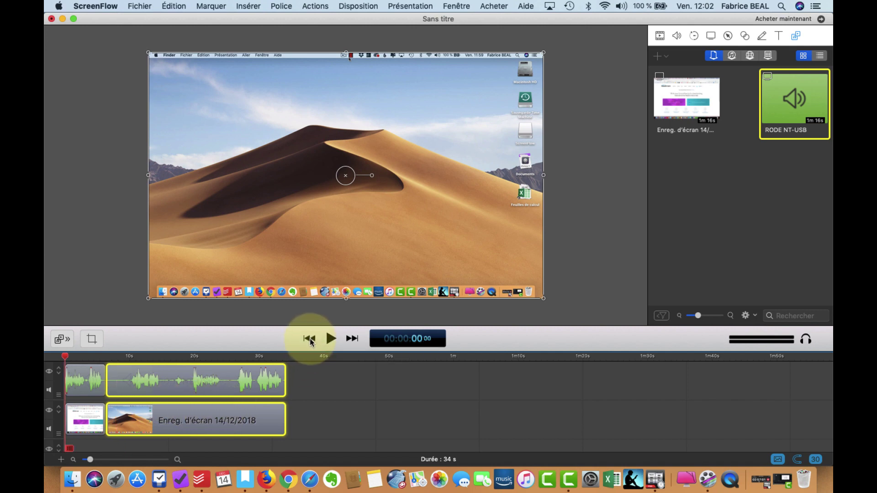
click(352, 339)
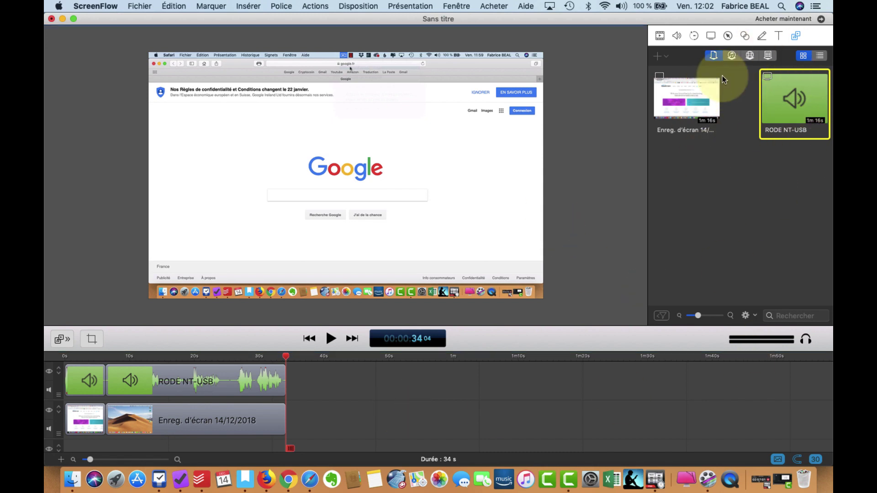
Step: Compare the screen recording and RODE NT-USB audio in the media library with their cut clips on the timeline
click(693, 108)
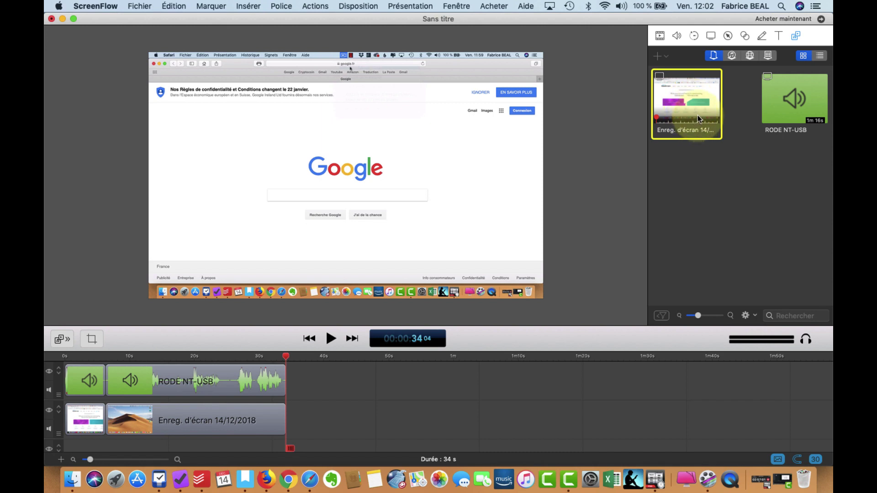
click(811, 99)
click(700, 89)
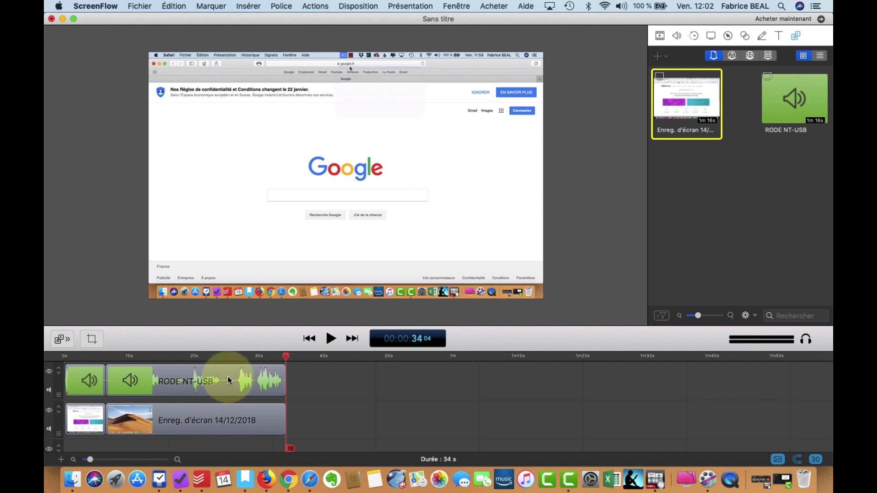
click(211, 418)
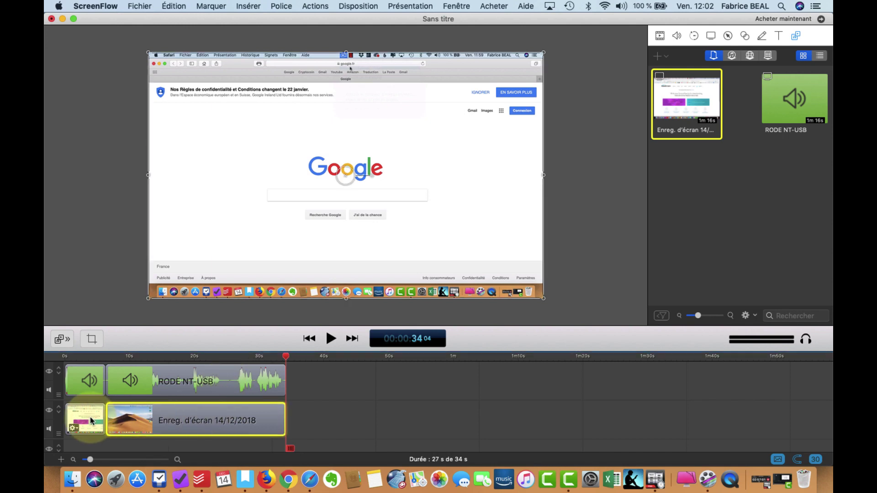
click(91, 421)
click(195, 423)
click(209, 388)
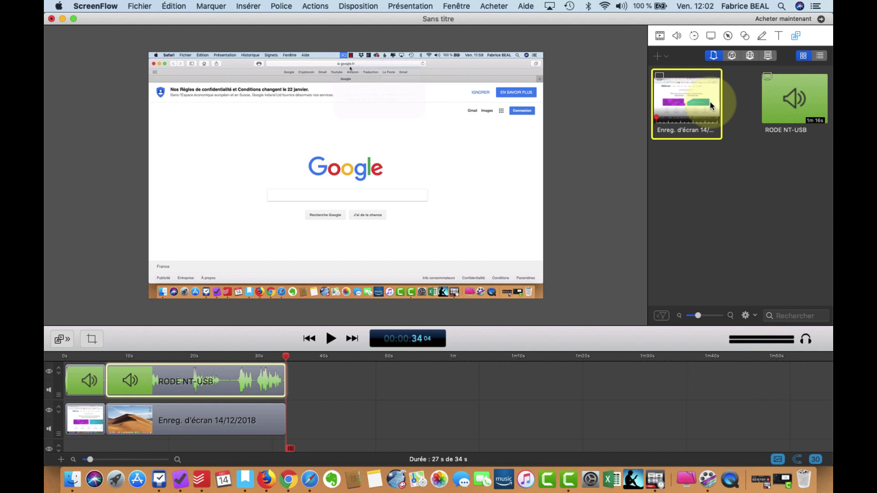
click(818, 84)
click(721, 157)
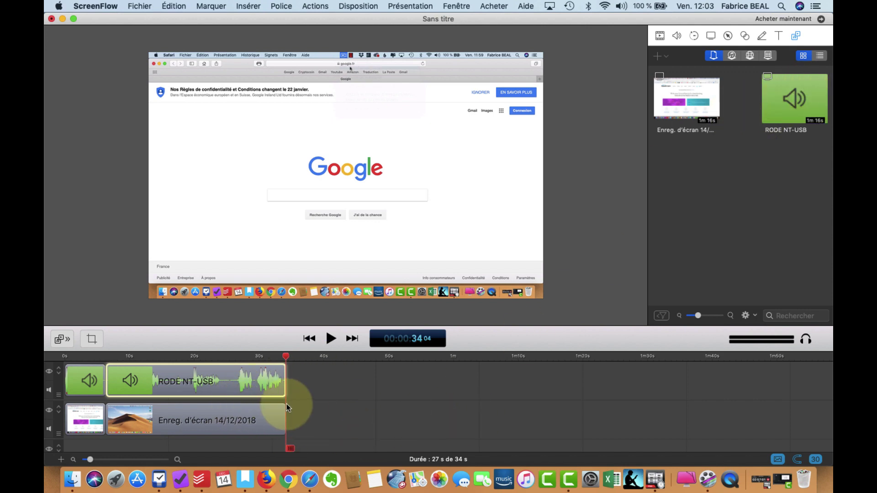
Step: Start an additional recording of the LCD couleur desktop with audio from the RODE NT-USB microphone
click(659, 56)
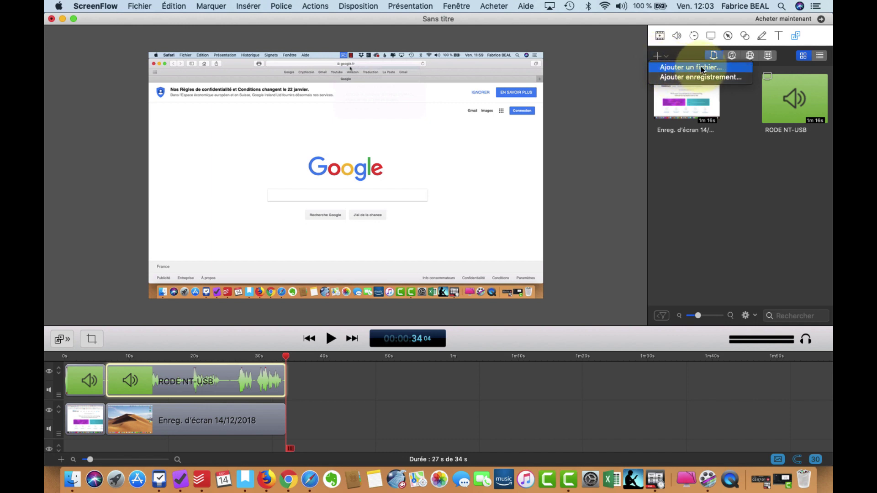
click(678, 78)
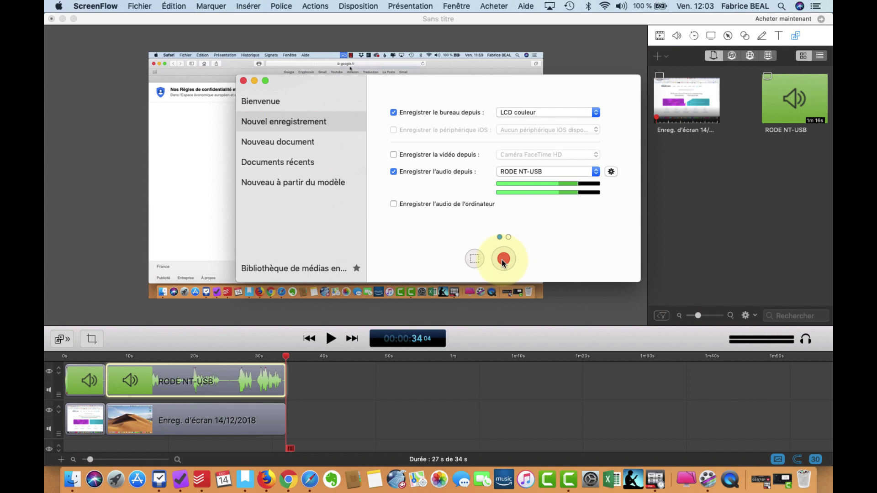
click(504, 260)
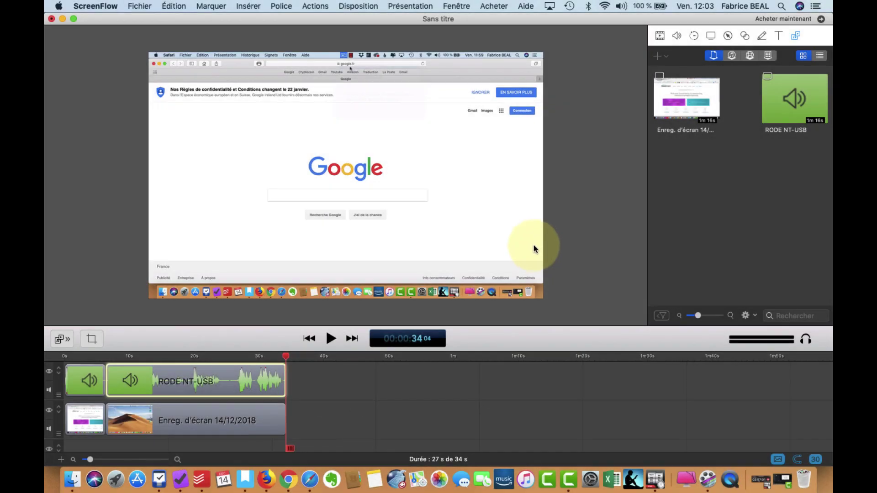
Step: Switch to Safari, search Google for screenflow, and browse through the results page while recording
click(310, 480)
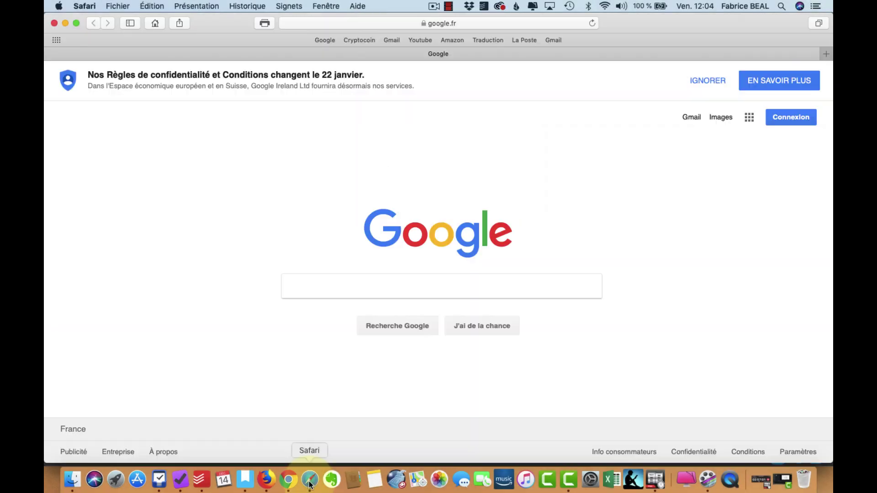
click(437, 282)
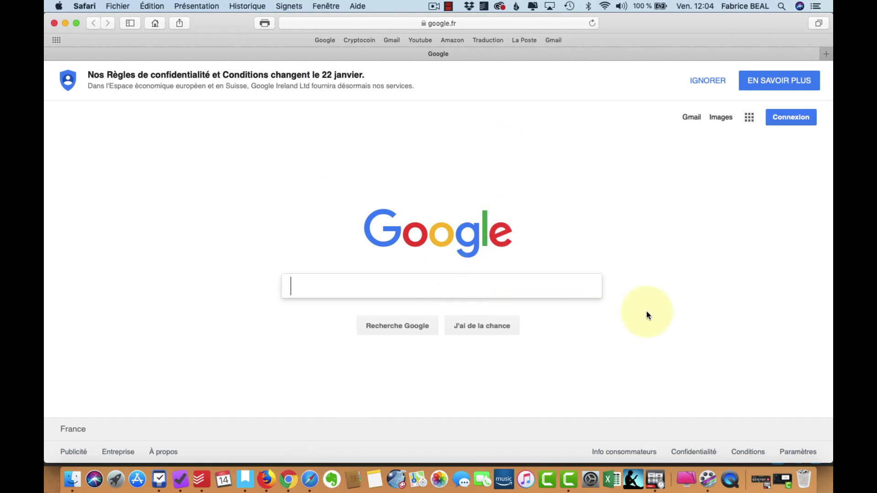
text(scre)
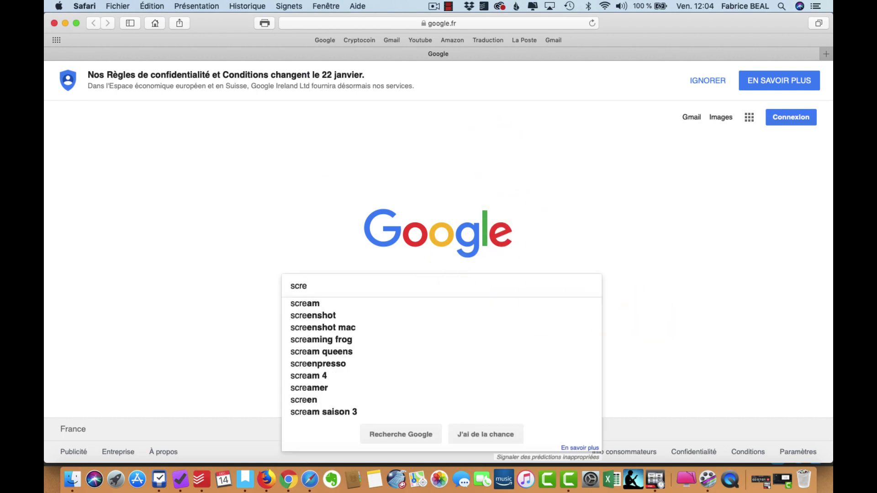
text(enflow)
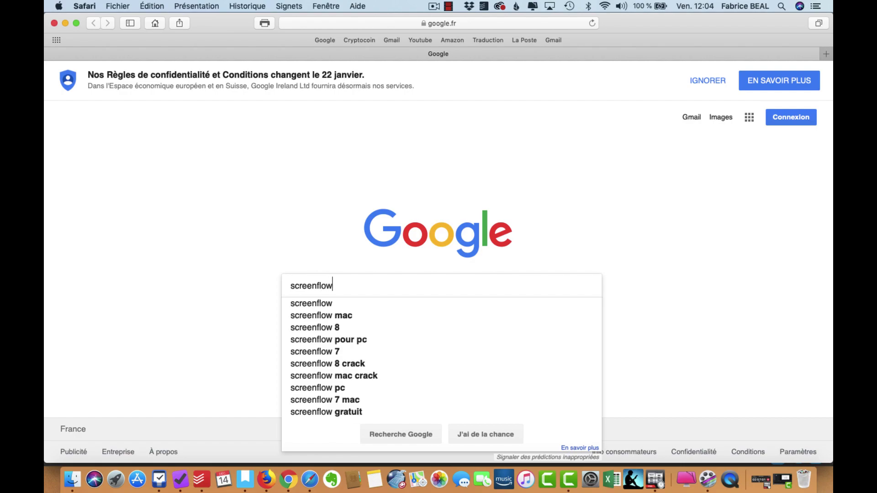
key(Return)
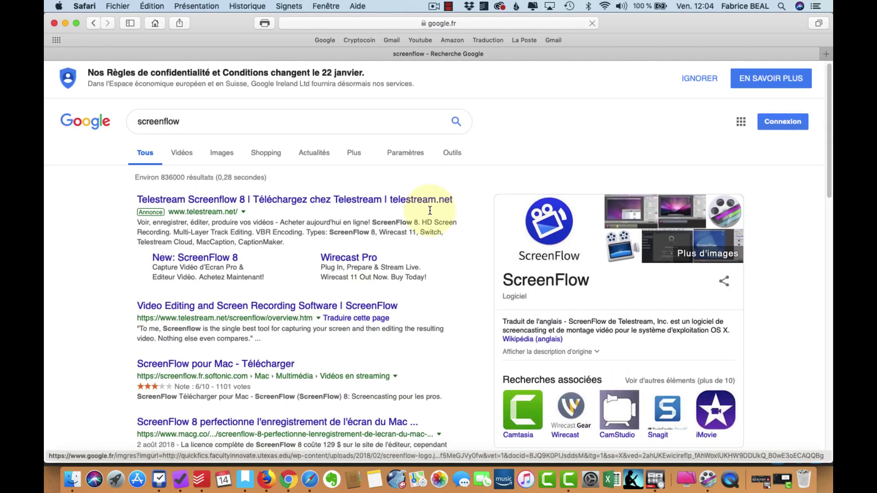
scroll(427, 214, down, 5)
scroll(426, 214, up, 5)
scroll(422, 229, down, 6)
scroll(421, 239, up, 6)
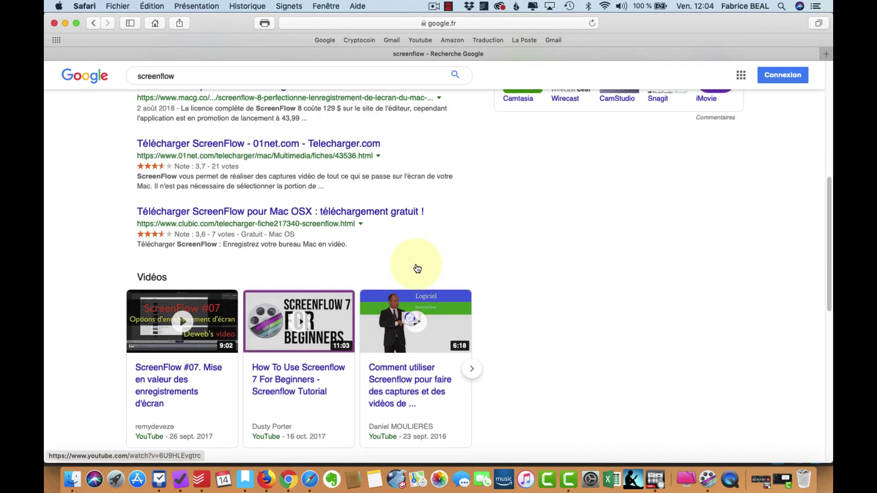
scroll(413, 268, down, 6)
scroll(413, 267, up, 6)
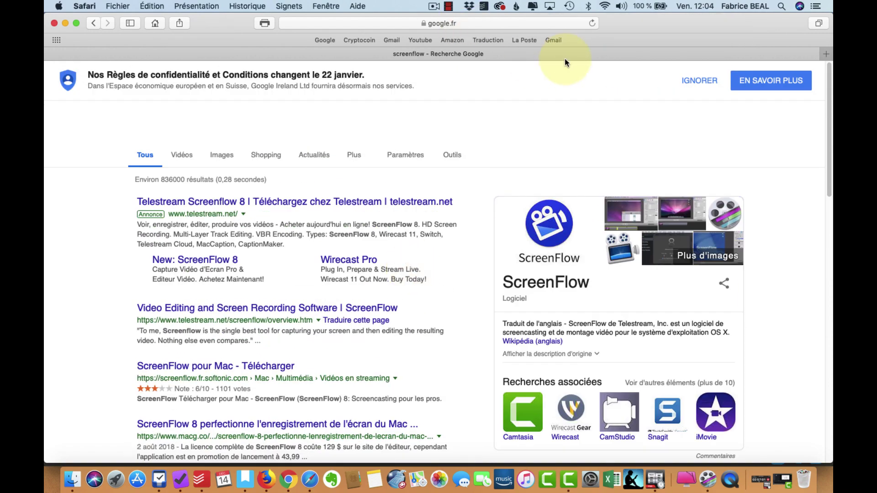
Step: Stop the recording and add it to the Sans titre document under the name Test
click(433, 7)
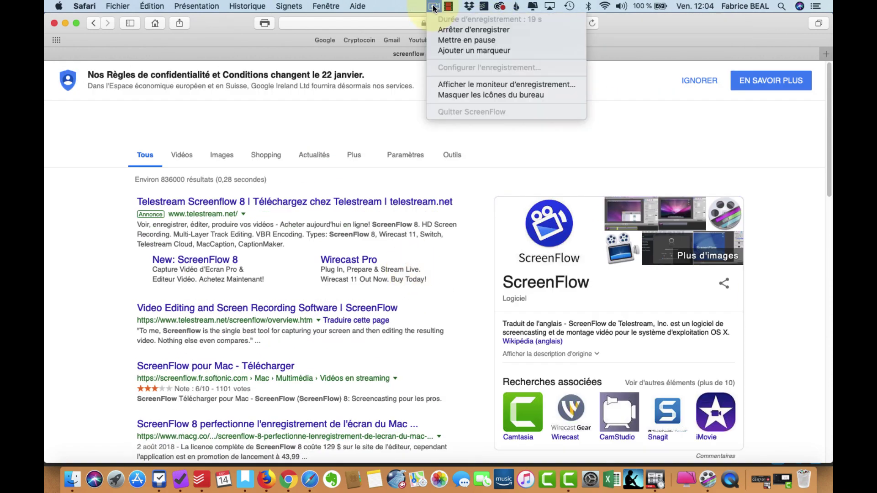
click(451, 30)
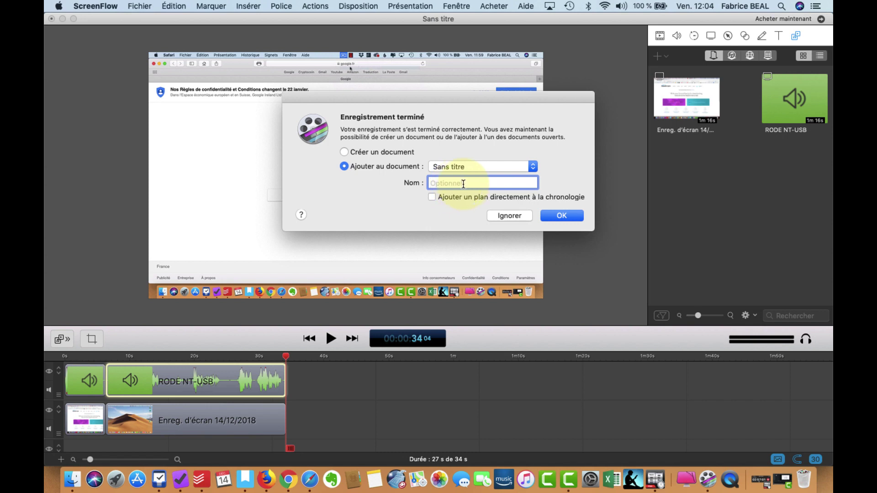
text(Test)
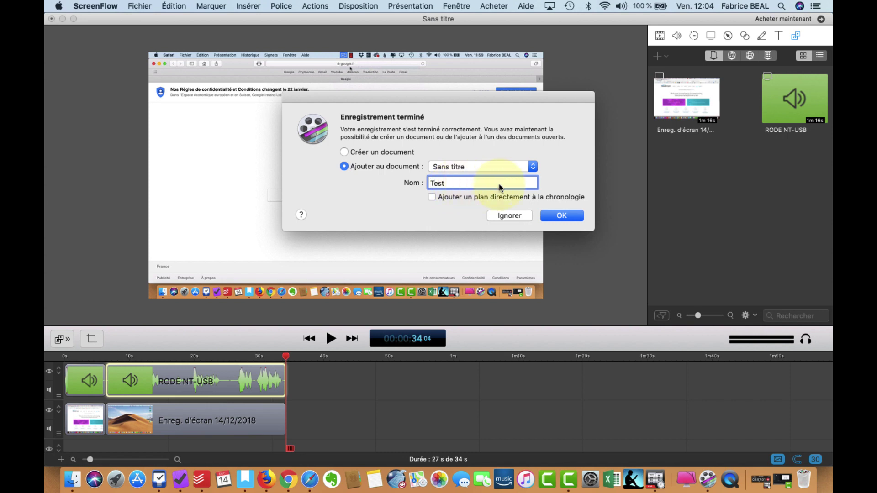
click(556, 219)
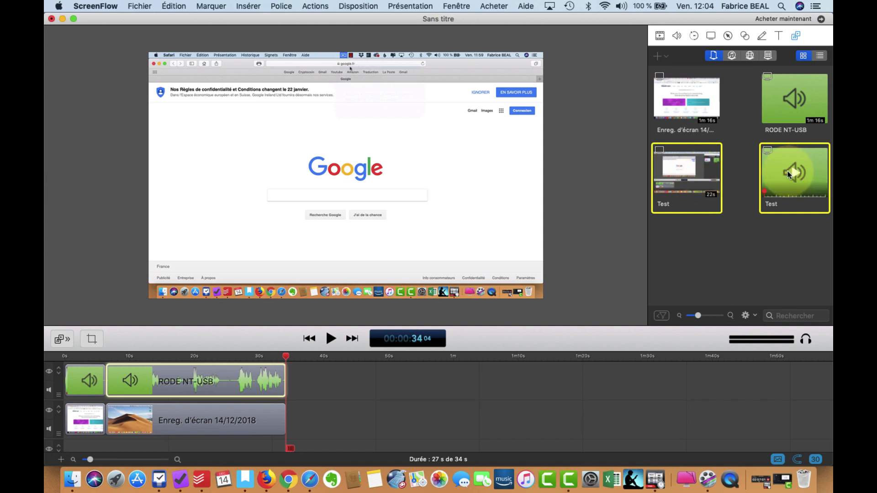
Step: Place the Test video and audio on two stacked timeline tracks, directly after the existing clips at about 34 s
drag(778, 169, 402, 413)
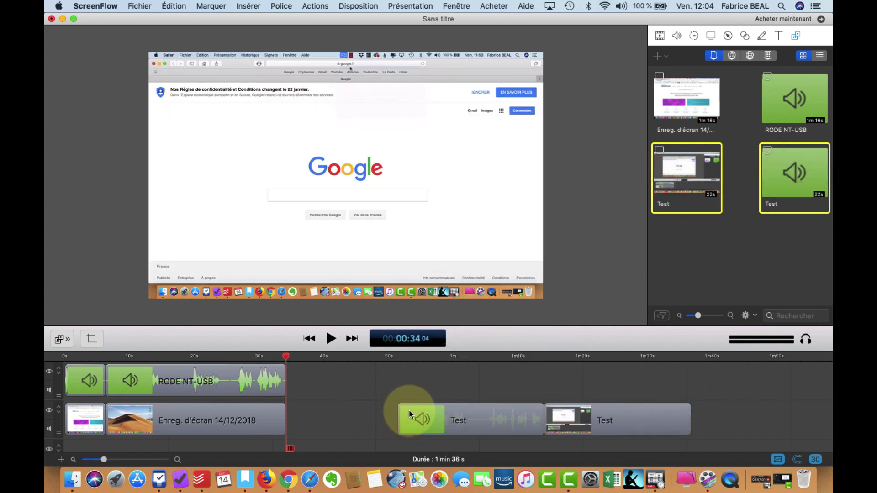
drag(602, 419, 462, 386)
click(482, 410)
shift+click(480, 380)
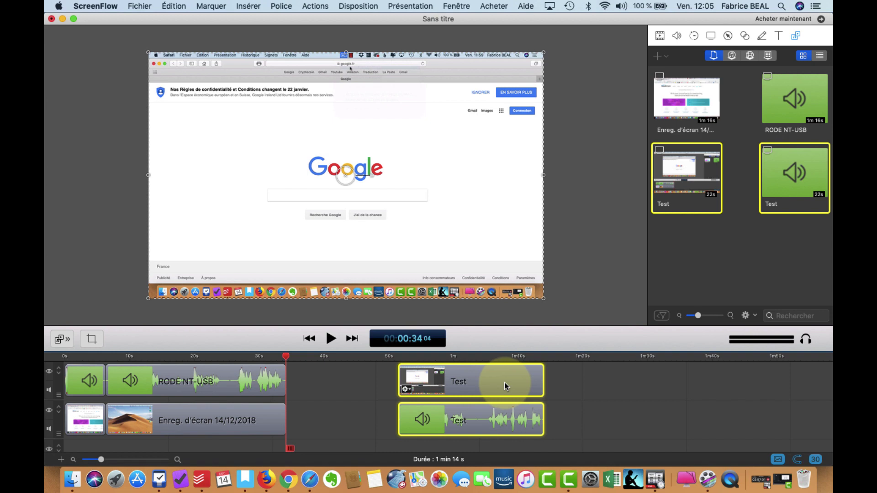
drag(504, 382, 377, 385)
drag(377, 384, 377, 384)
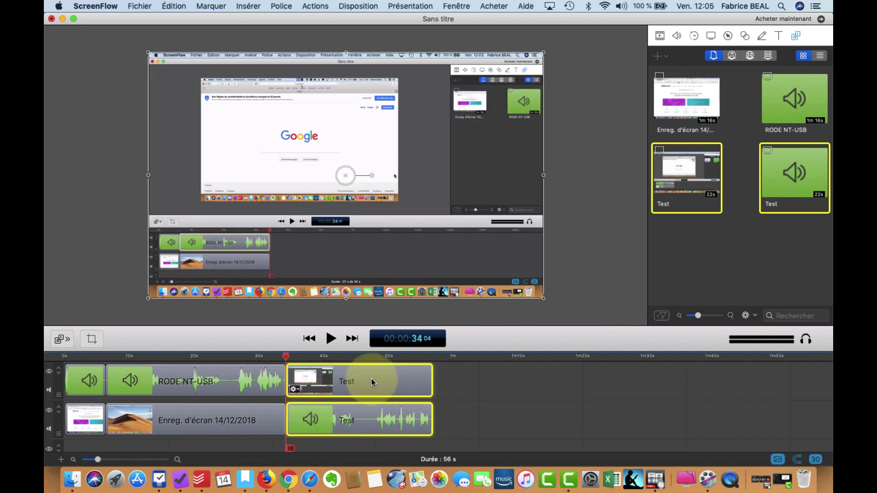
Step: Overlap both Test clips with the end of the preceding clips by about 2 s and play the transition
drag(385, 382, 368, 383)
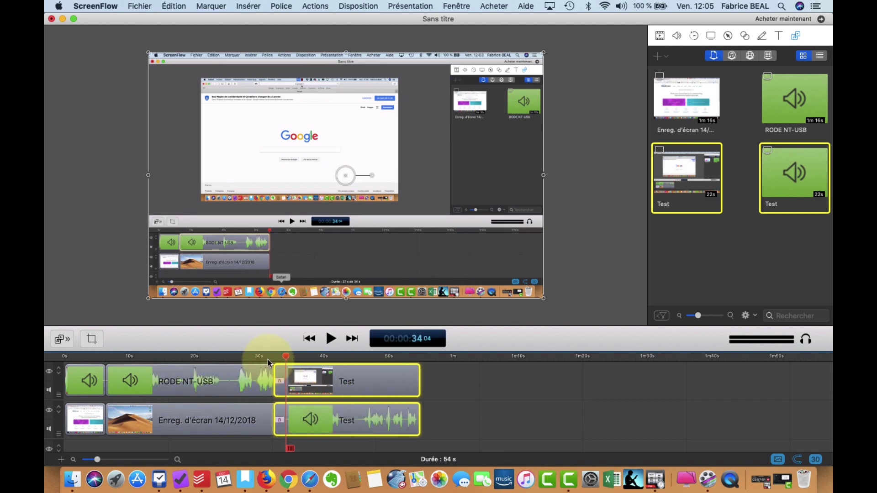
click(331, 339)
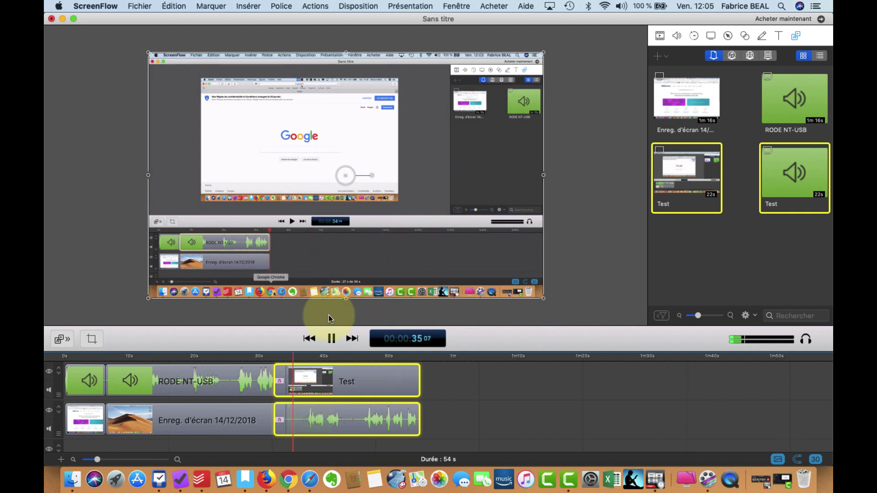
click(331, 338)
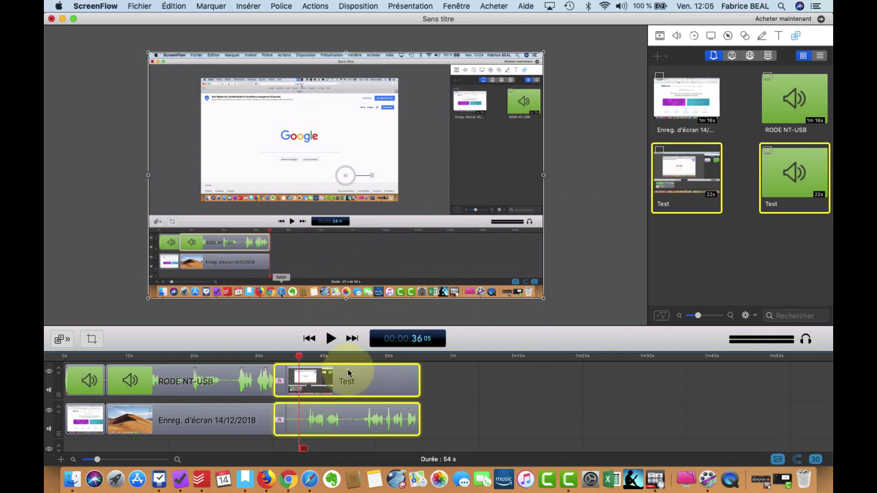
Step: Move both Test clips back to directly follow the preceding clips and play across the junction from 00:00:32 21
mouse_move(347, 369)
mouse_down()
mouse_move(389, 373)
mouse_move(362, 371)
mouse_up()
click(277, 357)
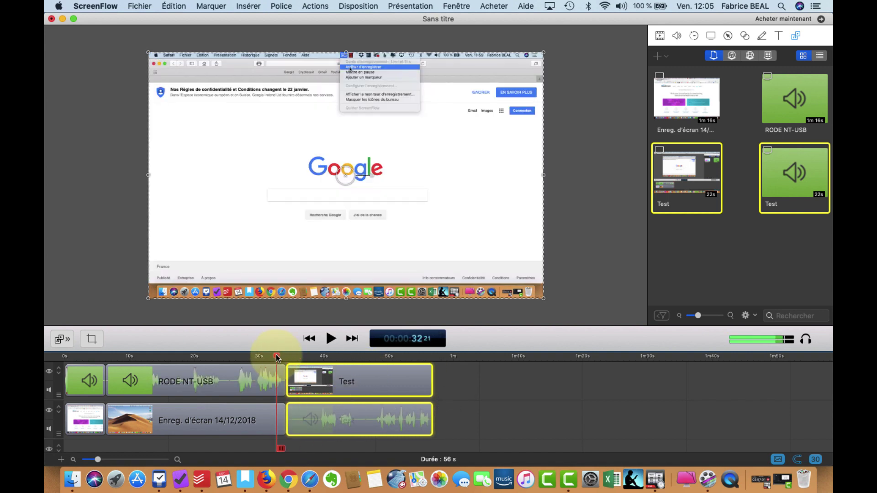
click(331, 338)
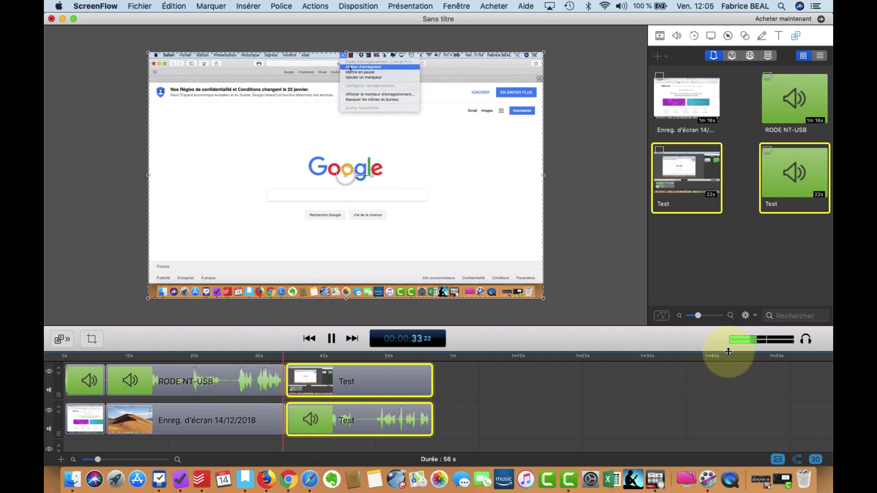
click(338, 340)
Step: Overlap both Test clips with the end of the preceding clips by about 2.9 s and play across the transition
drag(360, 372, 342, 372)
click(268, 356)
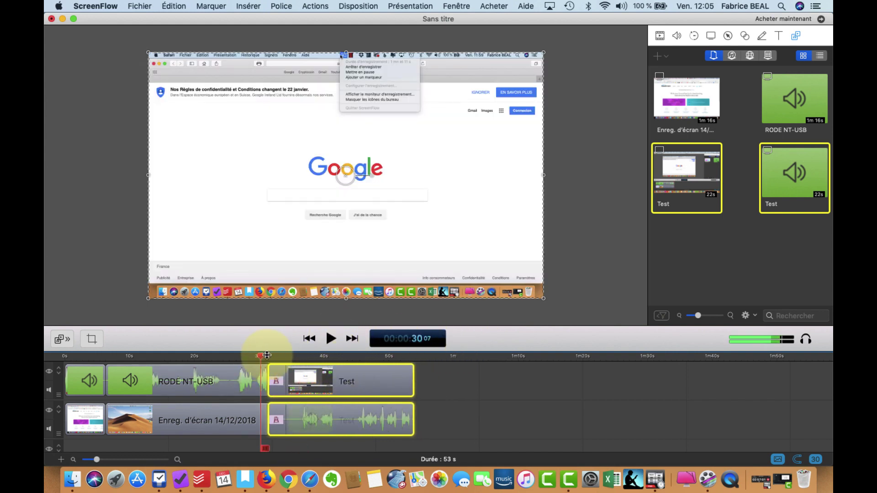
click(331, 338)
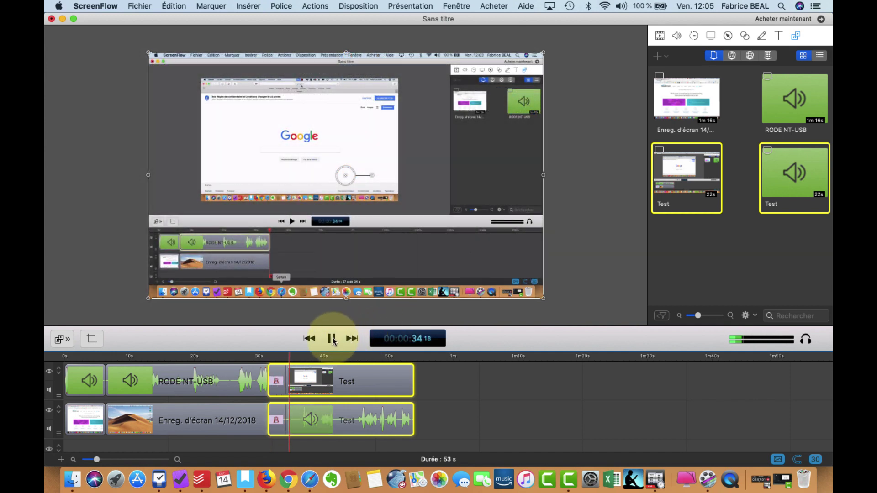
click(332, 338)
Step: Change the transition at the start of the Test video clip to Avion and preview it
click(274, 393)
click(277, 383)
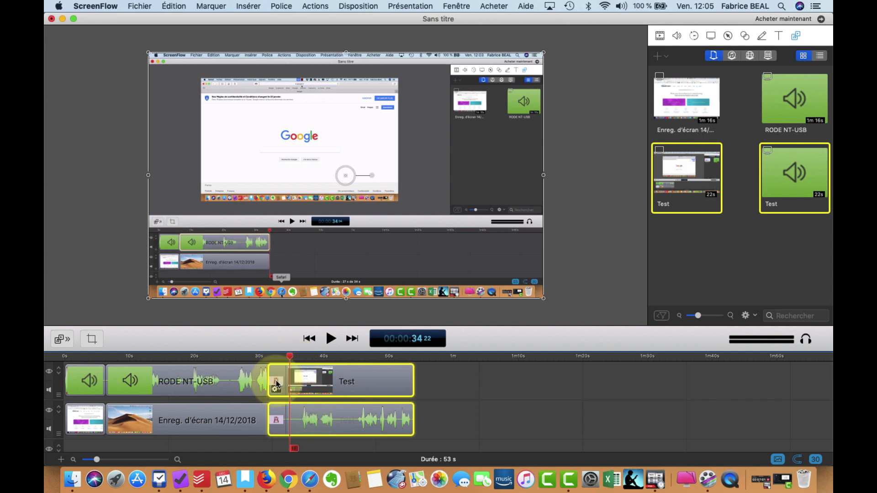
double_click(276, 380)
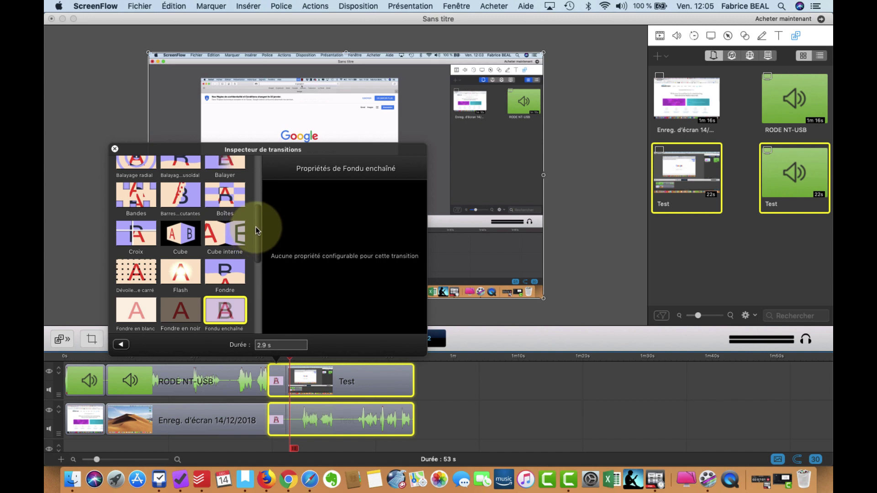
drag(256, 227, 266, 165)
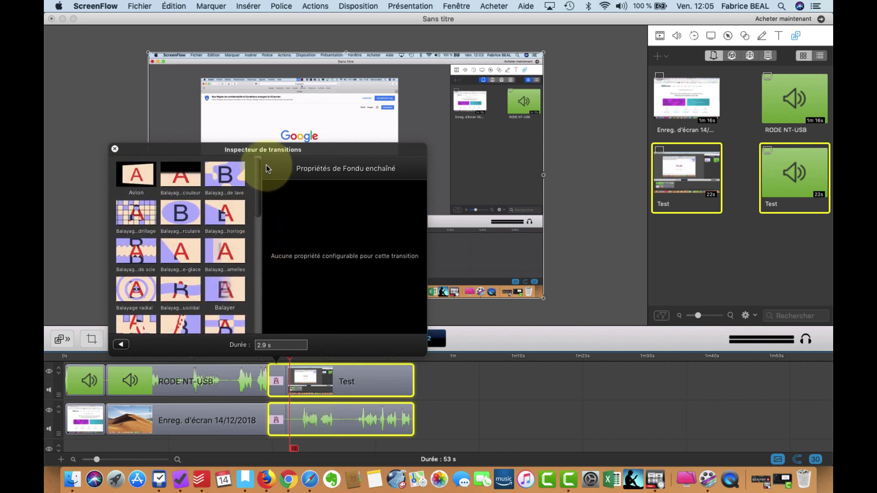
click(136, 178)
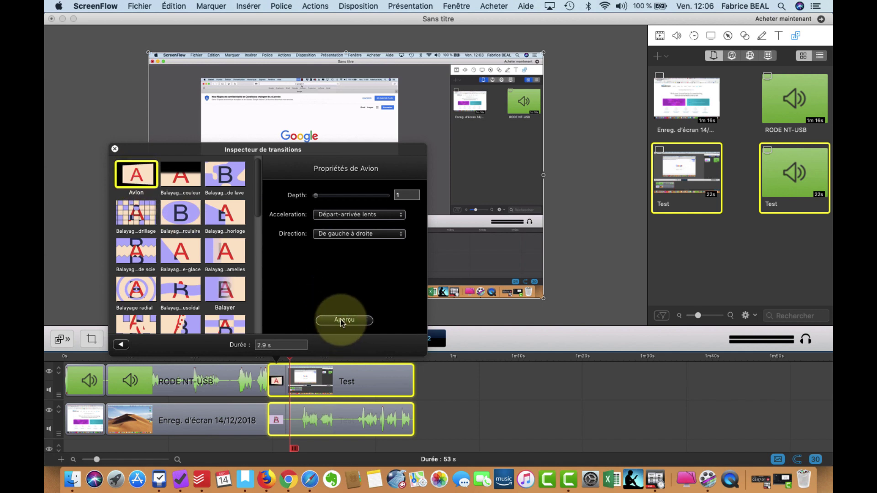
click(344, 321)
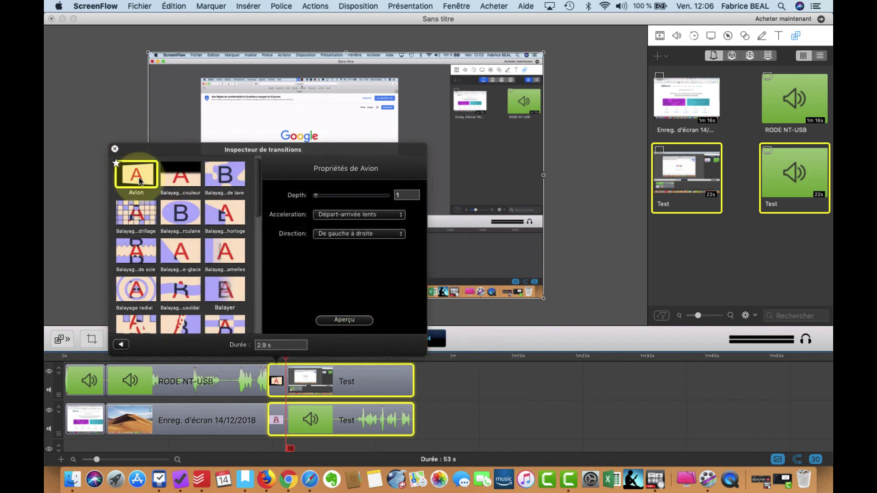
click(114, 149)
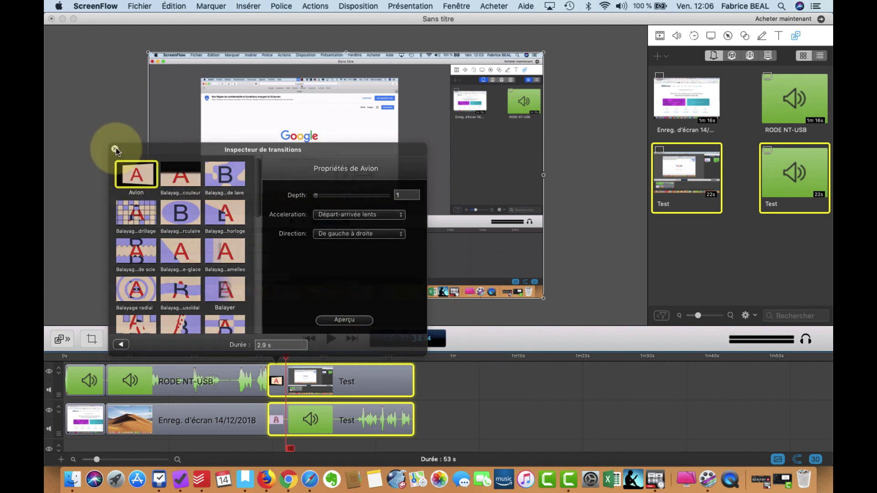
Step: Play the timeline from about 30 s across the Avion transition into the Test clips, then pause
click(262, 356)
click(331, 339)
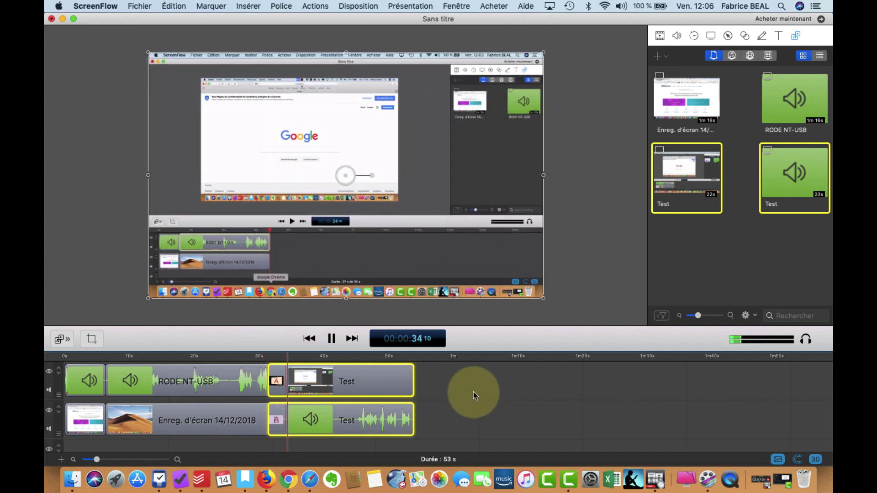
click(331, 339)
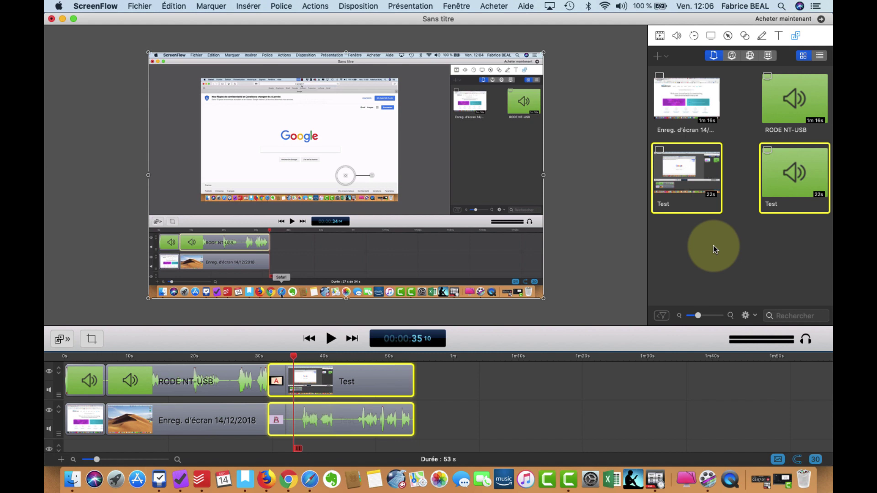
Step: Import California.mp4 from the Documents folder into the project's media library
click(659, 56)
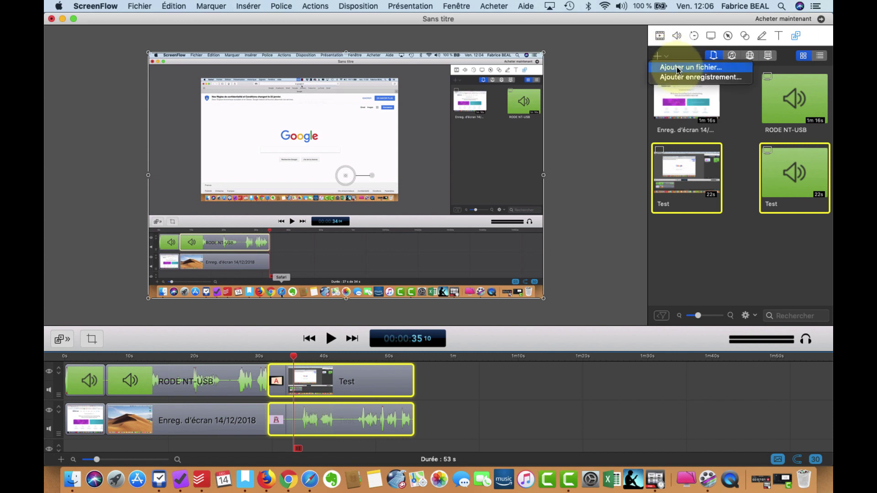
click(677, 67)
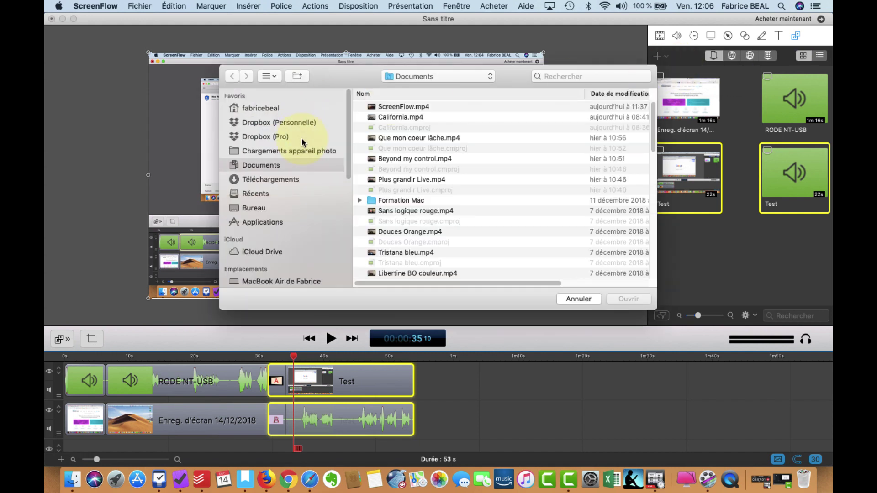
click(417, 119)
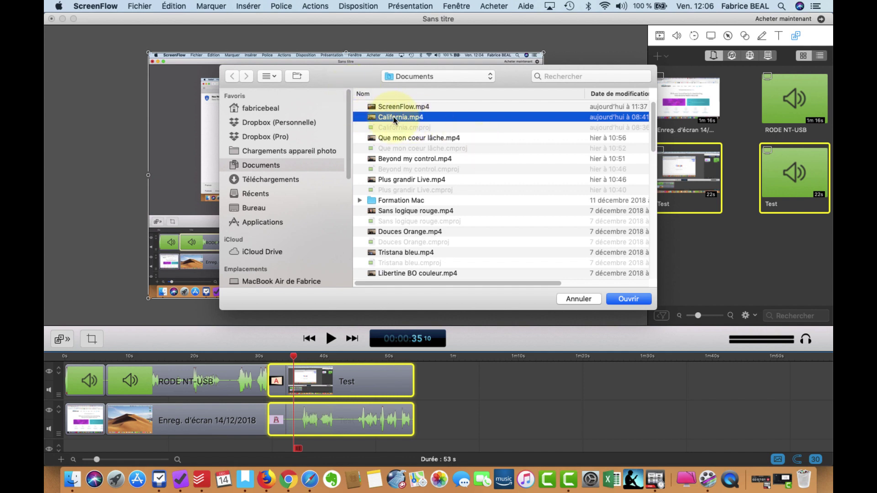
click(634, 301)
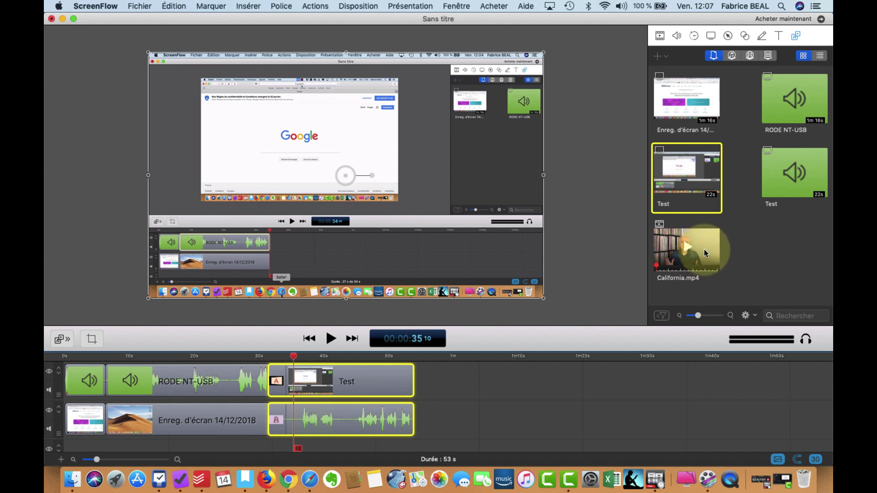
Step: Place California.mp4 on the lower timeline track after the Test clip with a gap, and delete it again
click(703, 249)
drag(703, 249, 554, 379)
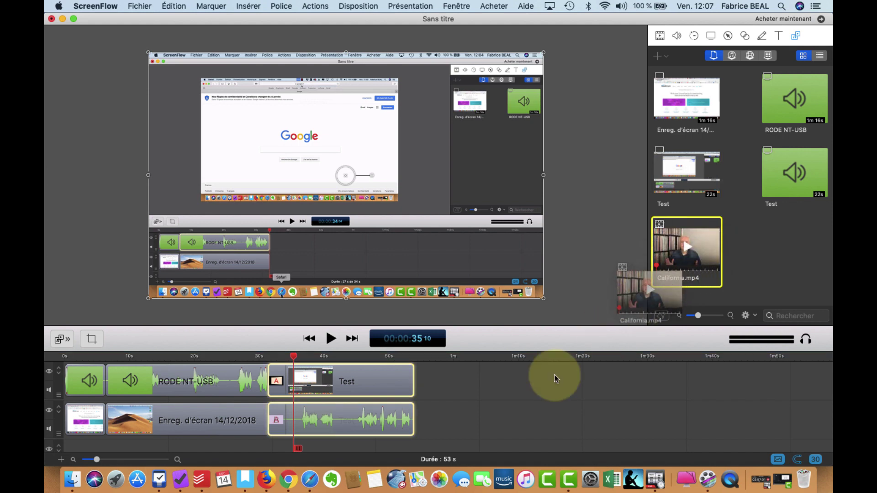
drag(492, 434, 478, 422)
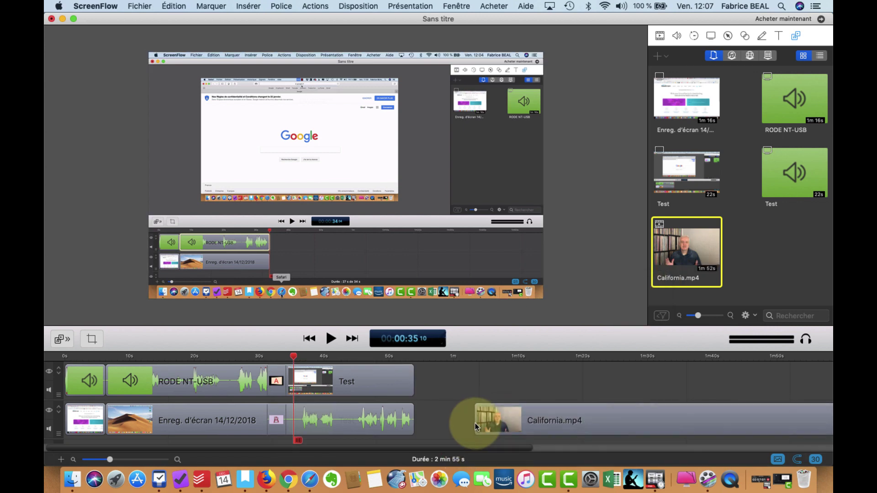
click(586, 421)
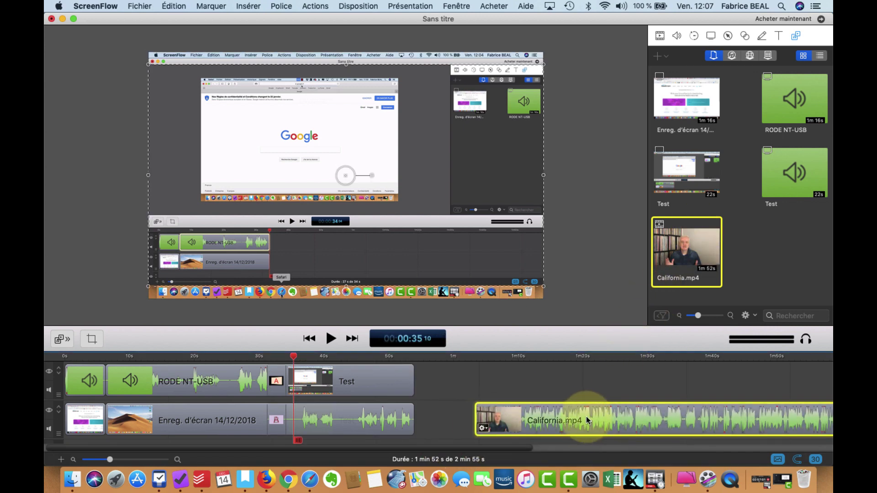
key(Delete)
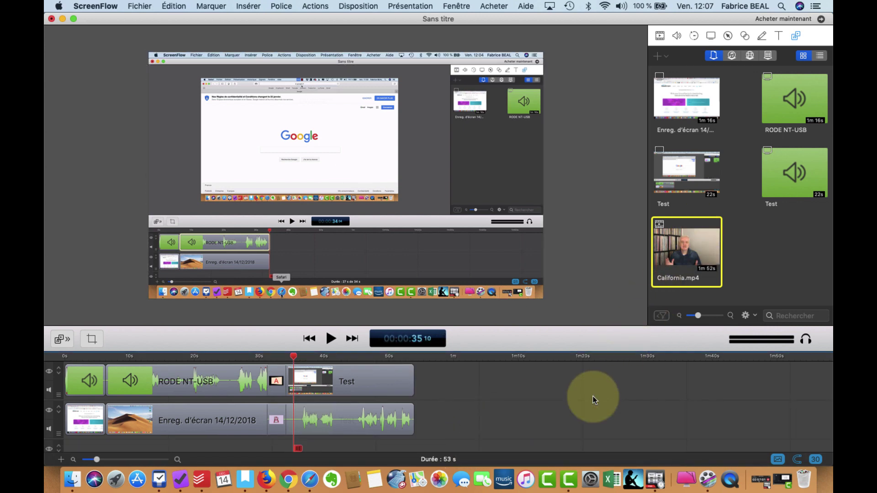
Step: Add California.mp4 over the recording at the playhead and shrink it into a small inset in the canvas's lower-right corner
drag(709, 251, 359, 141)
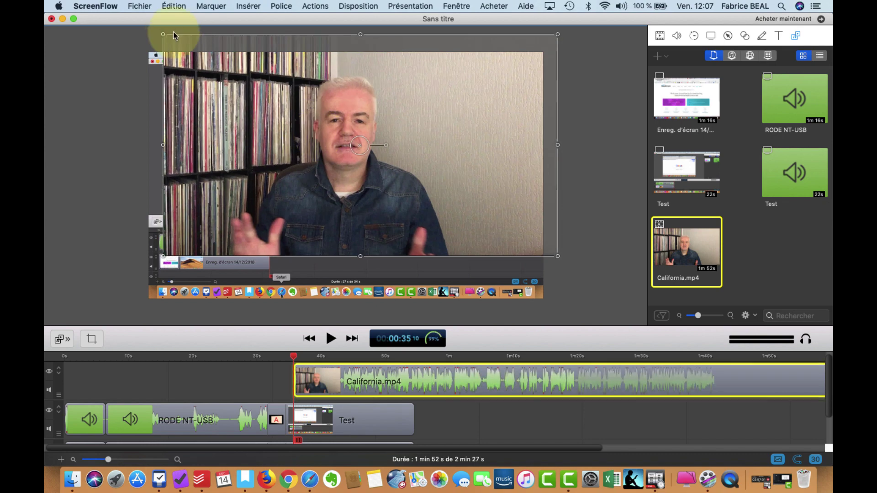
drag(162, 34, 377, 204)
drag(525, 218, 512, 250)
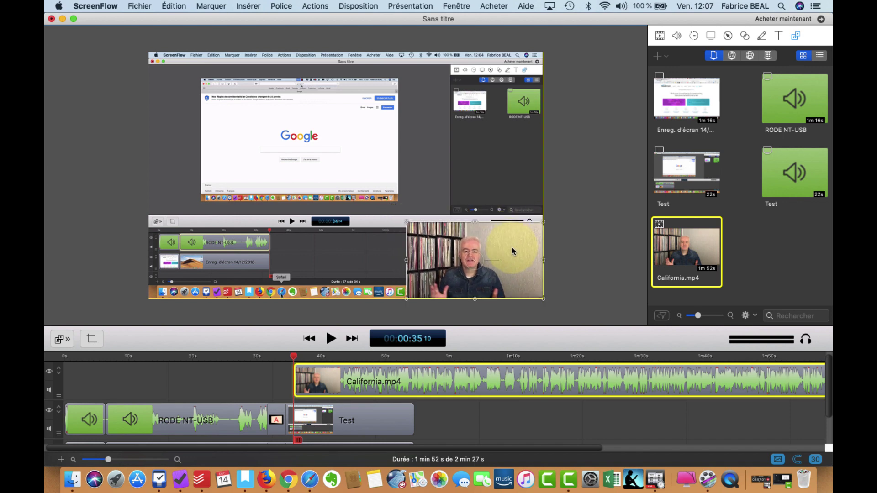
drag(410, 226, 421, 250)
click(574, 254)
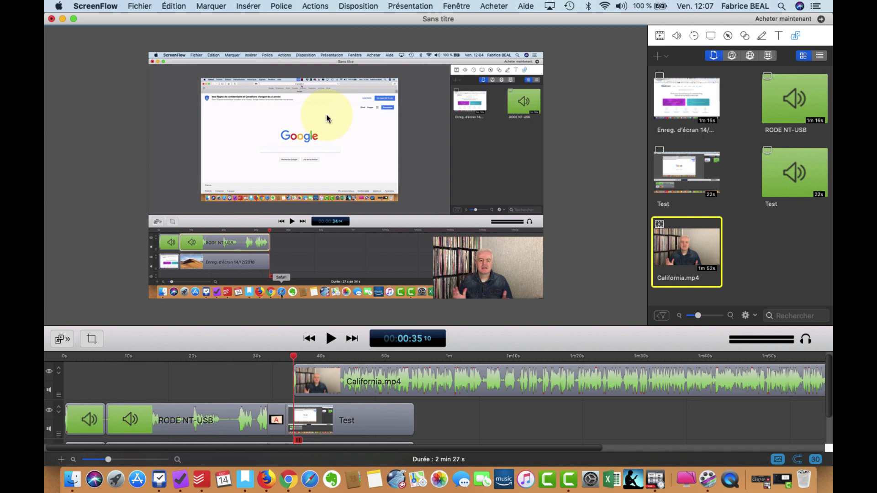
Step: Play from 00:00:30 15 to check how the California.mp4 inset appears over the recording
drag(289, 356, 262, 357)
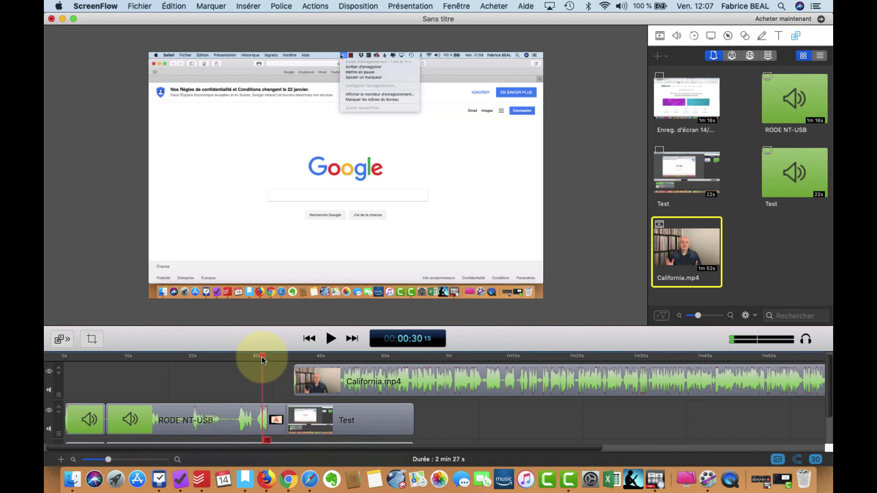
click(332, 339)
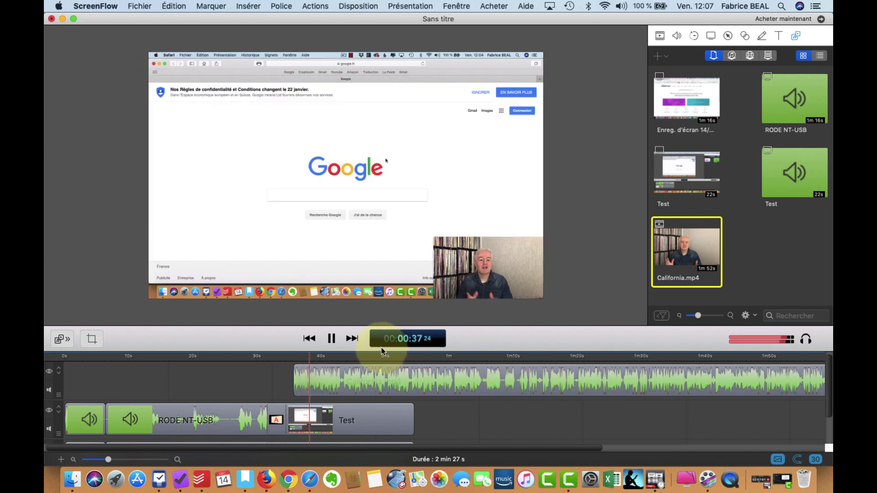
click(332, 339)
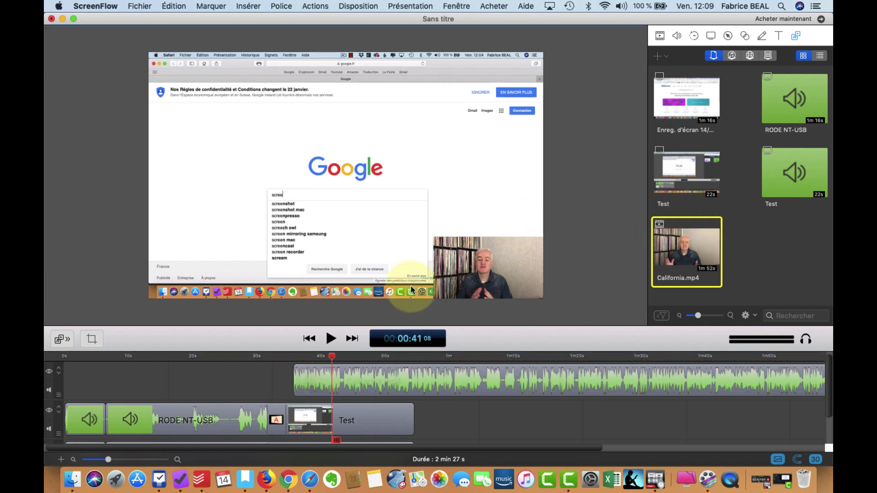
Step: Show the second media library beside the canvas and switch it to the current document's media
click(60, 342)
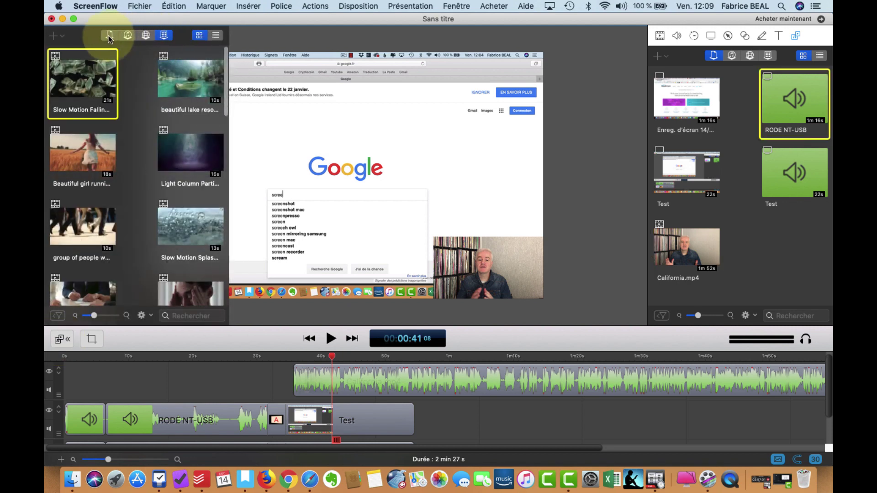
click(757, 102)
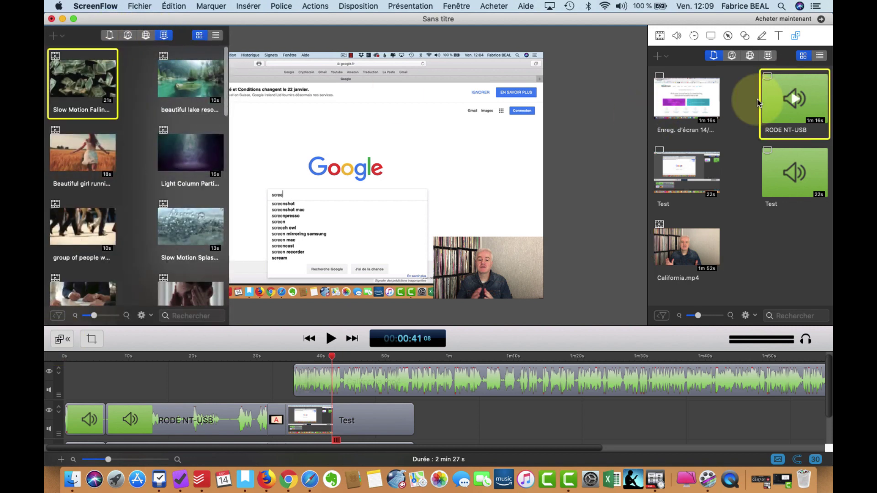
click(108, 36)
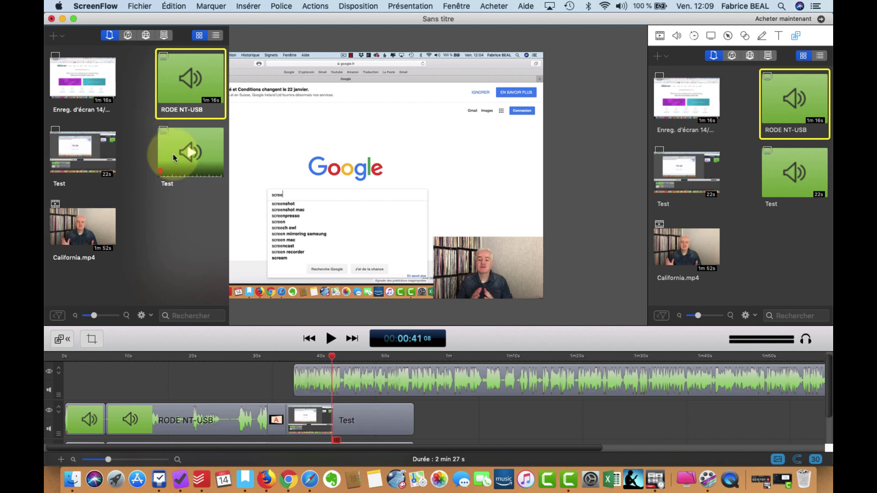
Step: Add a text box at 00:00:41 08 reading "Une zone de texte"
click(778, 37)
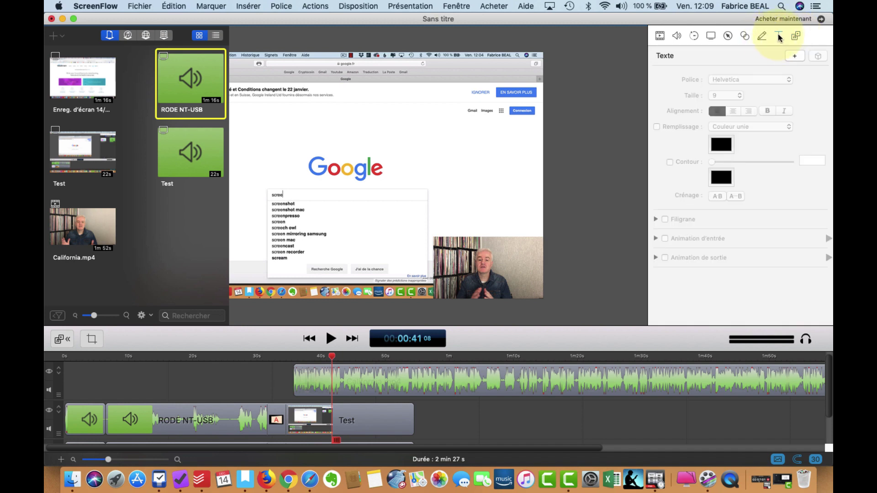
click(367, 422)
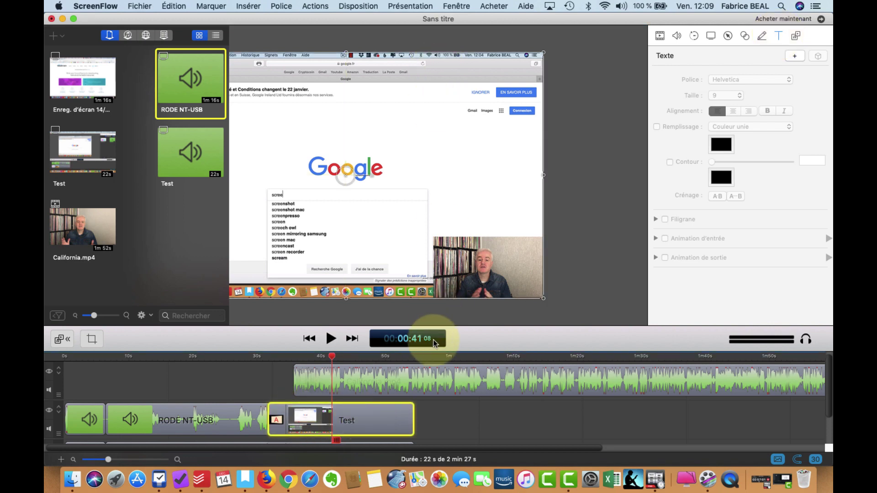
scroll(382, 415, down, 2)
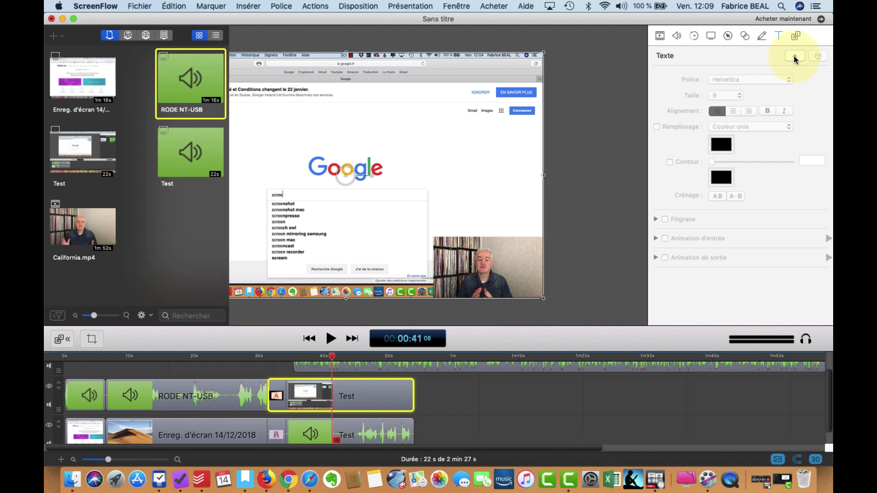
click(795, 56)
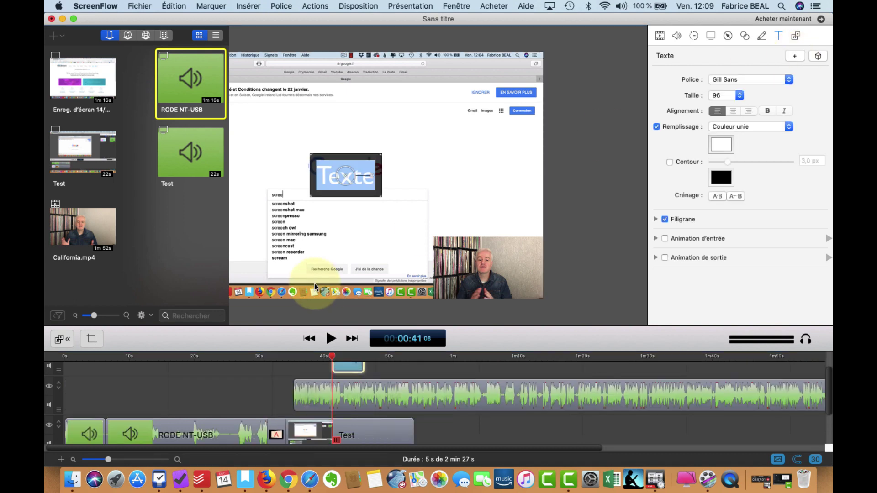
text(Une)
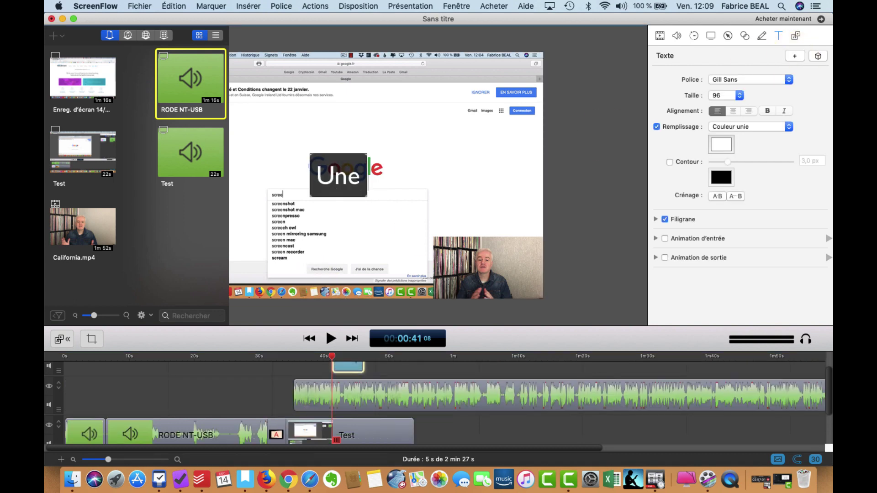
text( zone de texte)
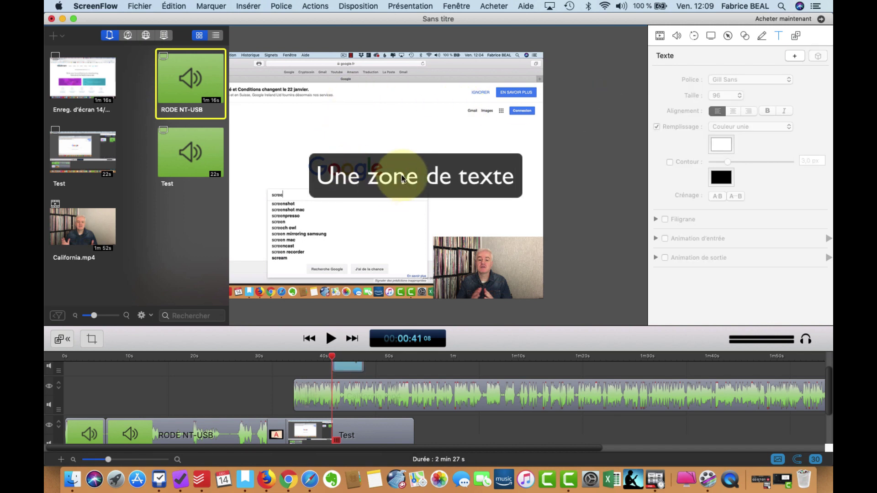
Step: Move the text box above the Google logo and farther left, and hide the second media library
drag(398, 175, 363, 129)
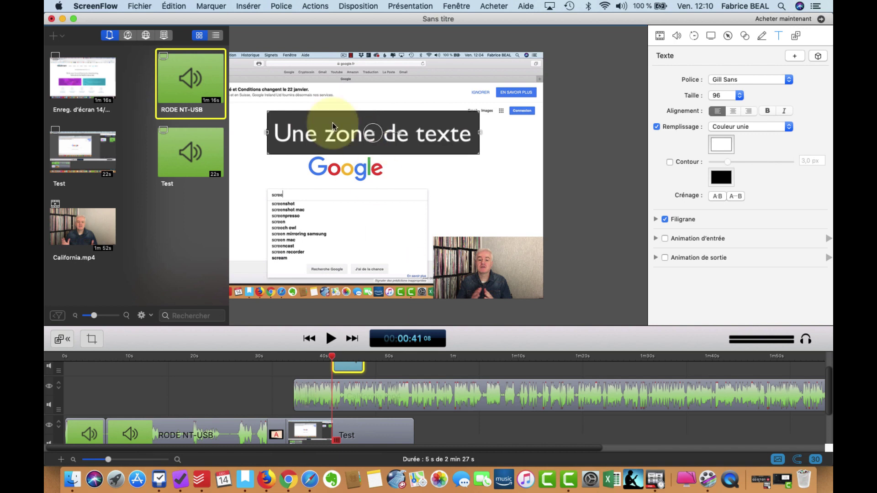
click(62, 339)
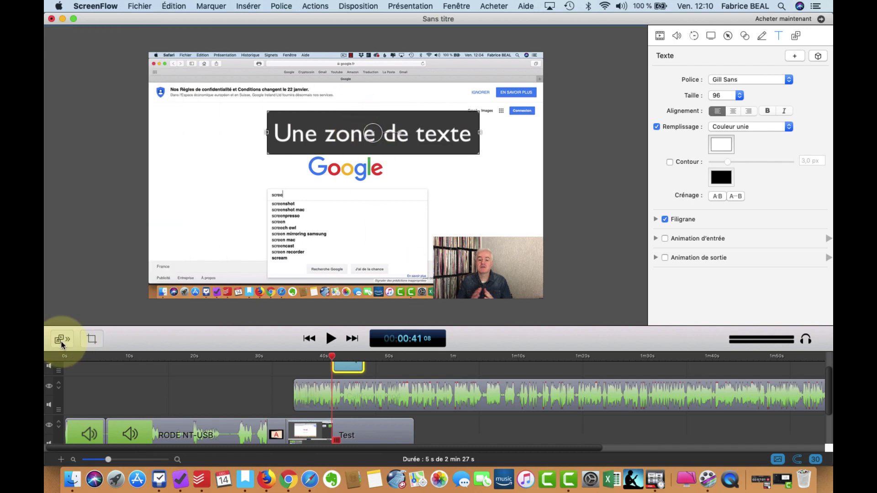
drag(428, 135, 354, 131)
Step: Set the text's font size to 48, widen its box, and reposition it in the upper-left part of the video image
click(738, 112)
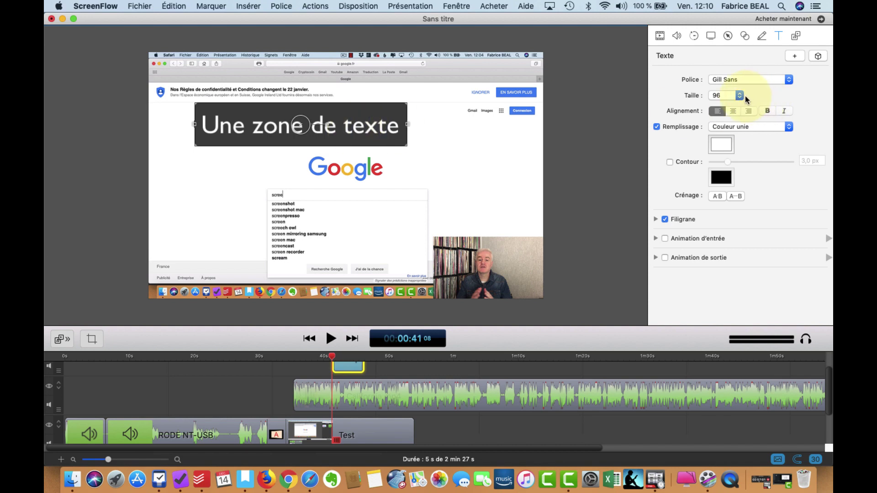
click(740, 95)
click(730, 69)
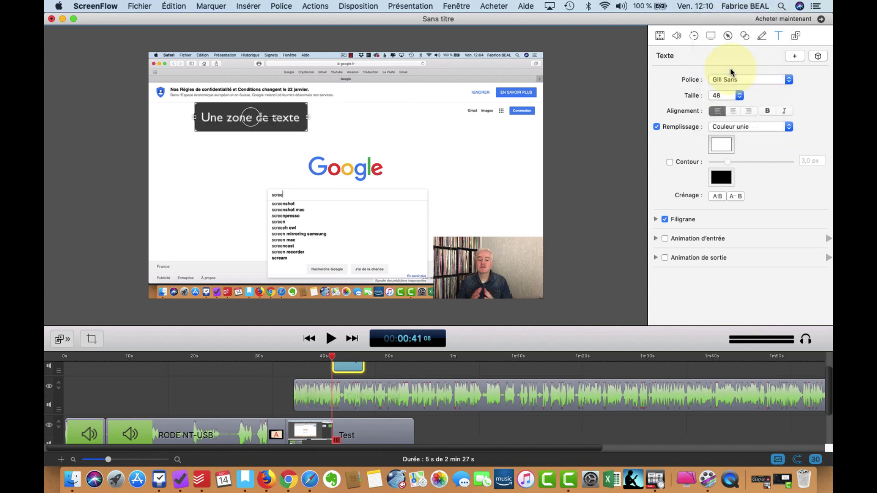
drag(307, 132, 424, 150)
drag(318, 138, 238, 127)
double_click(231, 130)
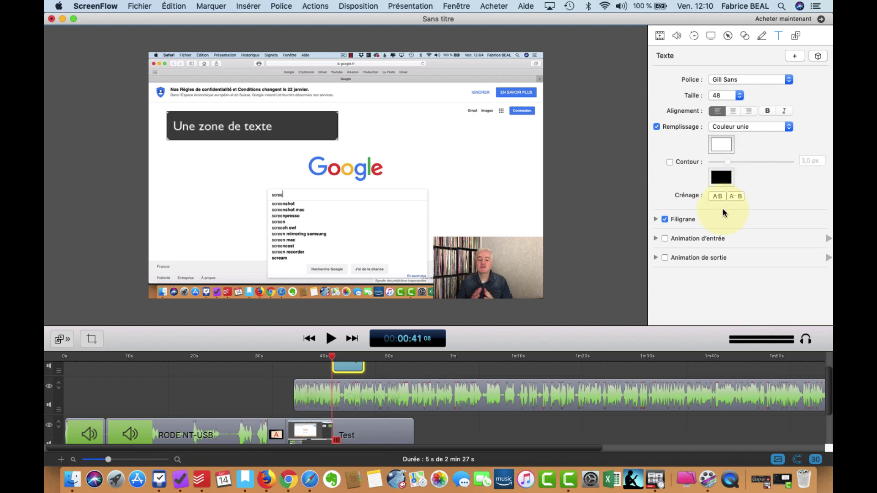
Step: Enable the text's exit animation (Animation de sortie) with the type Déplacer
click(655, 257)
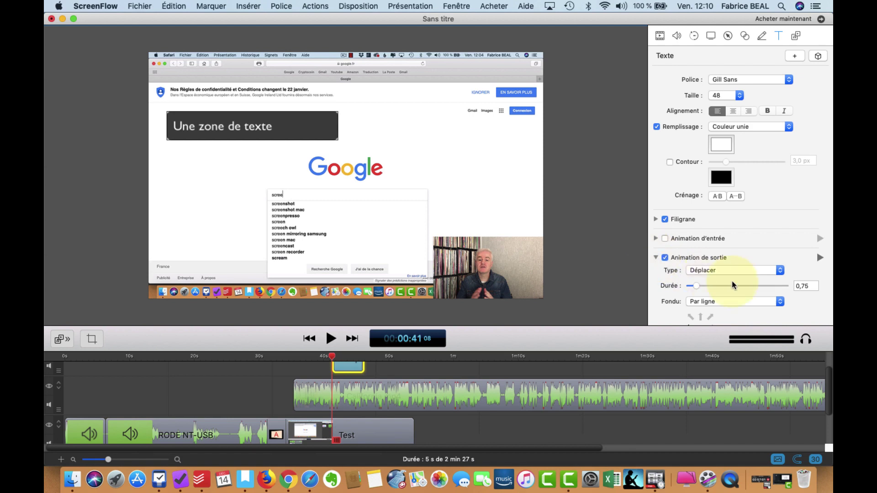
click(777, 273)
click(768, 274)
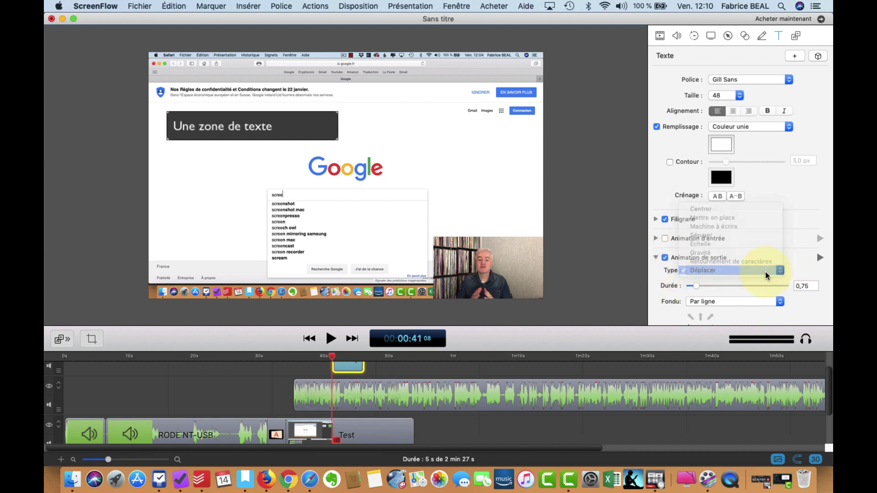
Step: Play from 00:00:39 18 past the end of the text clip to preview its appearance and exit animation
click(322, 355)
click(330, 339)
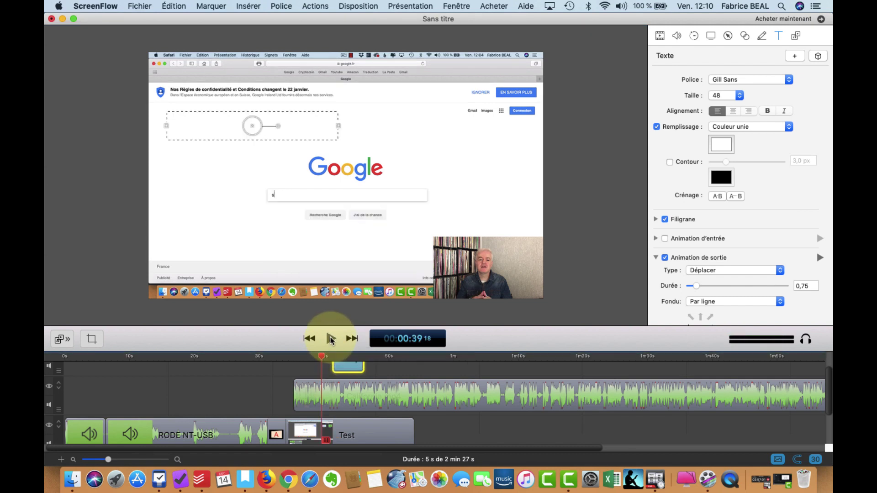
click(330, 338)
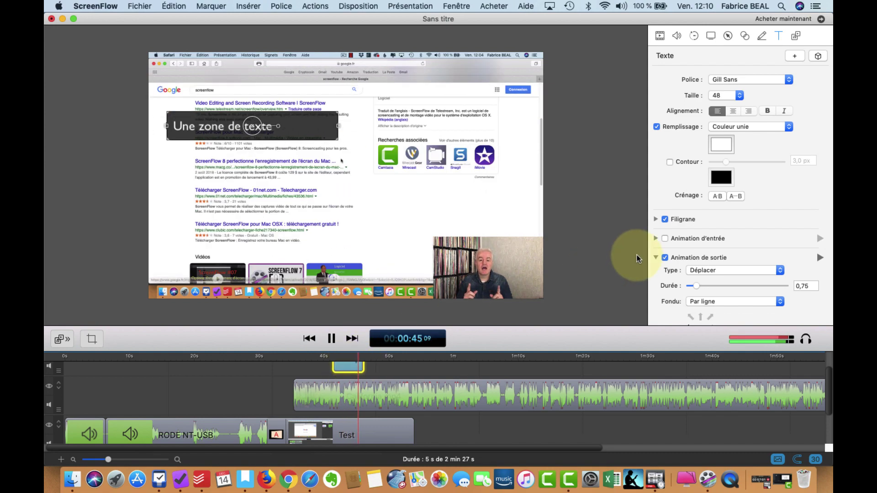
click(333, 338)
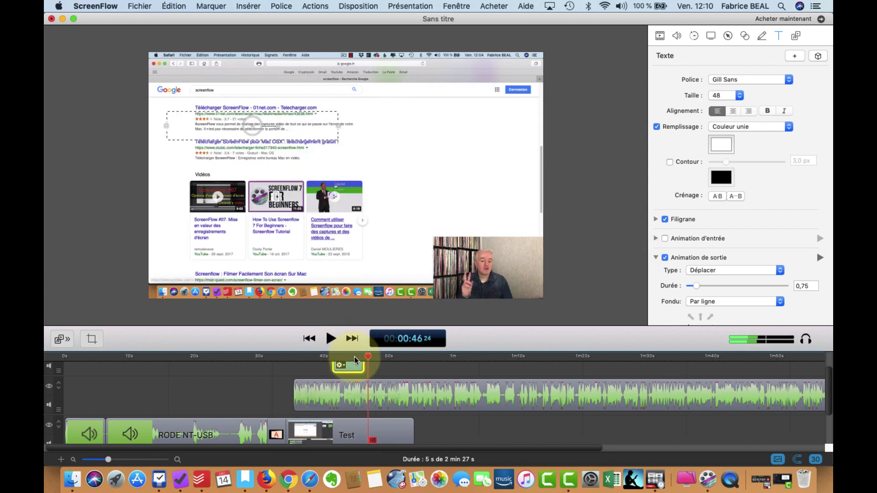
Step: Replay the end of the text clip on the top track to preview its exit animation
scroll(374, 371, up, 3)
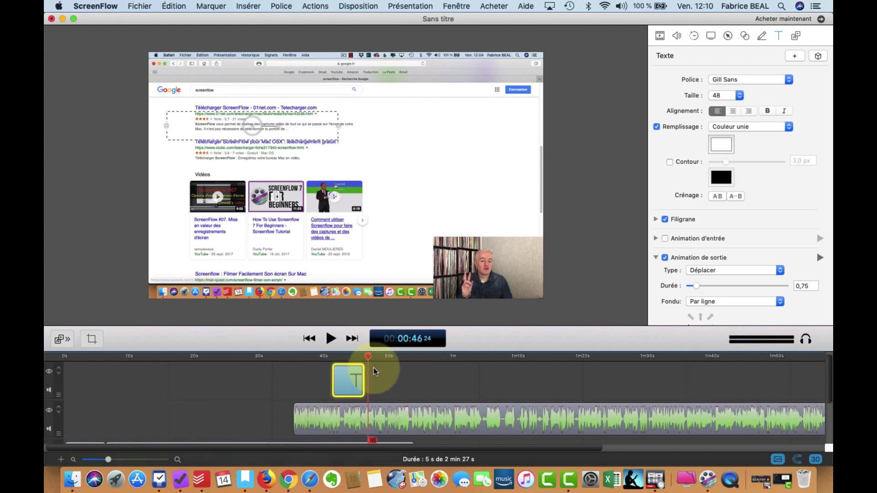
click(355, 371)
click(333, 339)
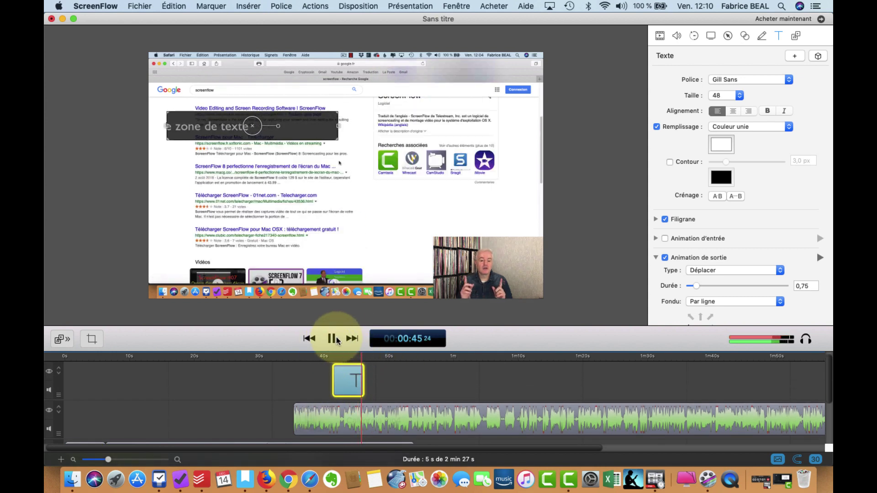
click(336, 340)
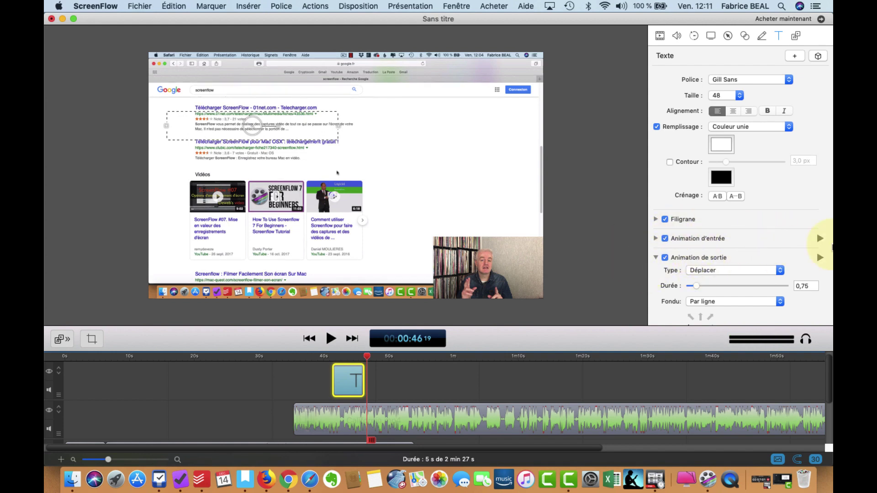
Step: Enable the text's entry animation (Animation d'entrée) and set its type to Gravité
click(656, 239)
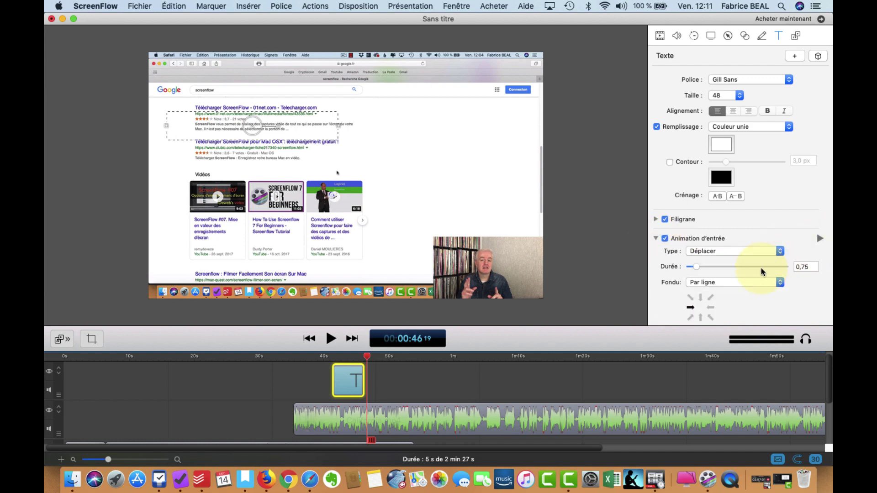
click(781, 253)
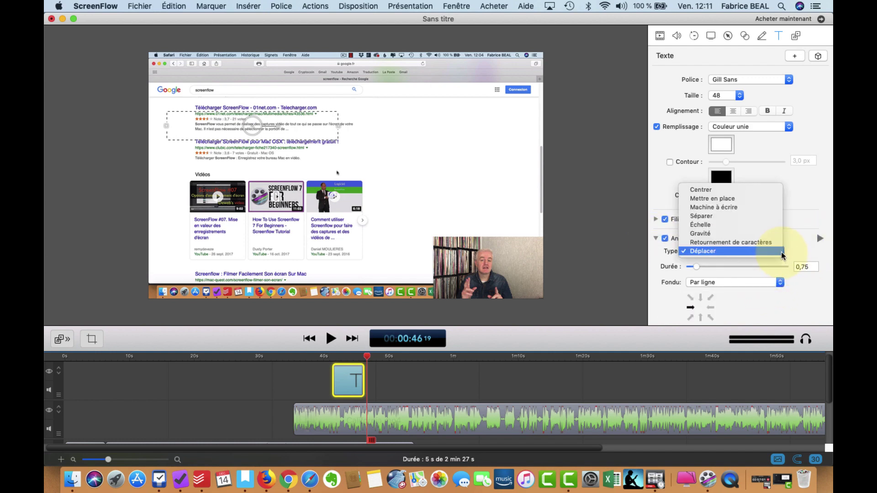
click(742, 236)
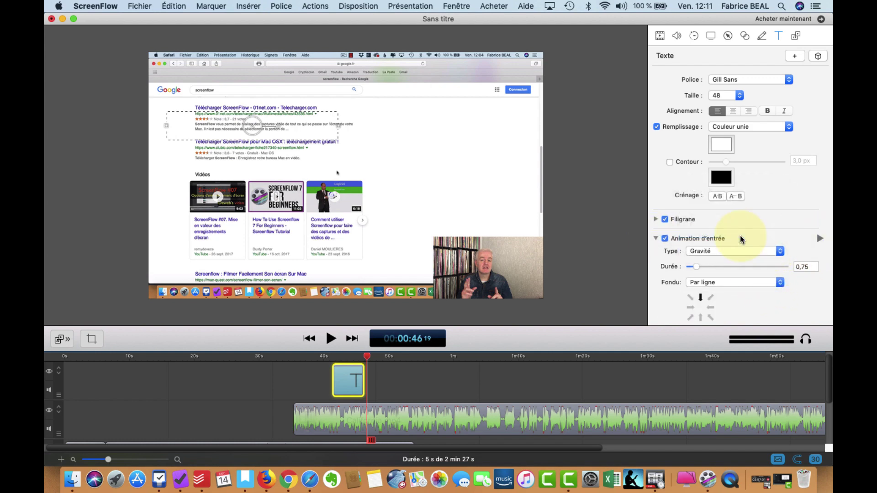
Step: Play the start of the text clip from about 00:00:40 to preview its entry animation
click(330, 354)
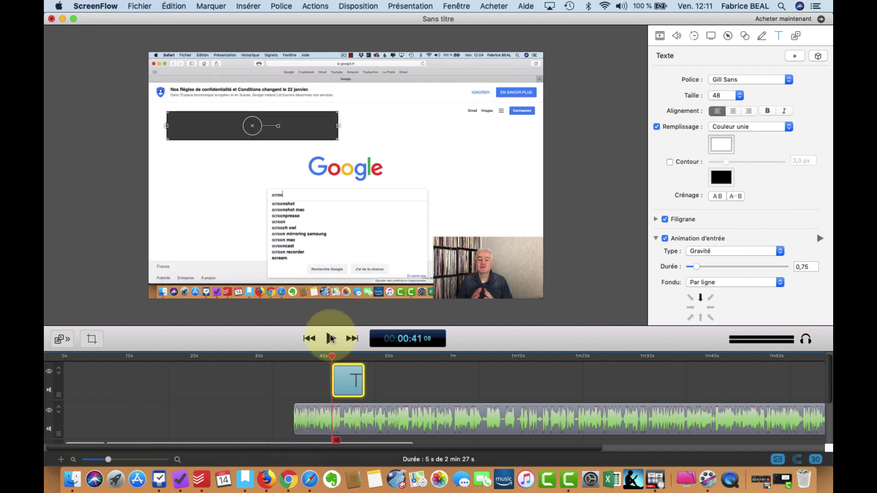
click(331, 338)
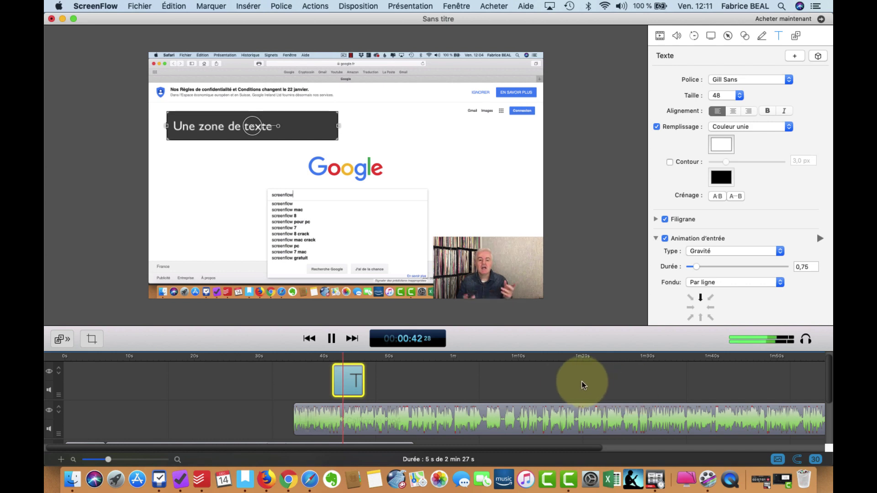
click(331, 338)
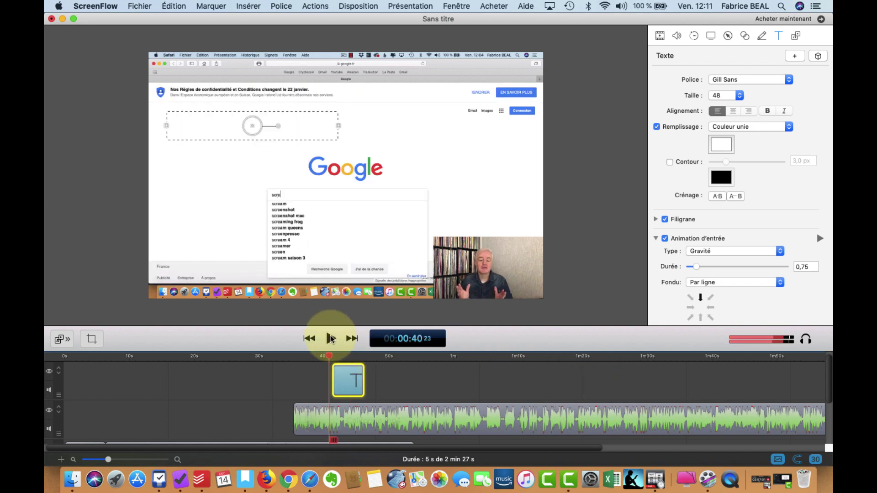
click(332, 338)
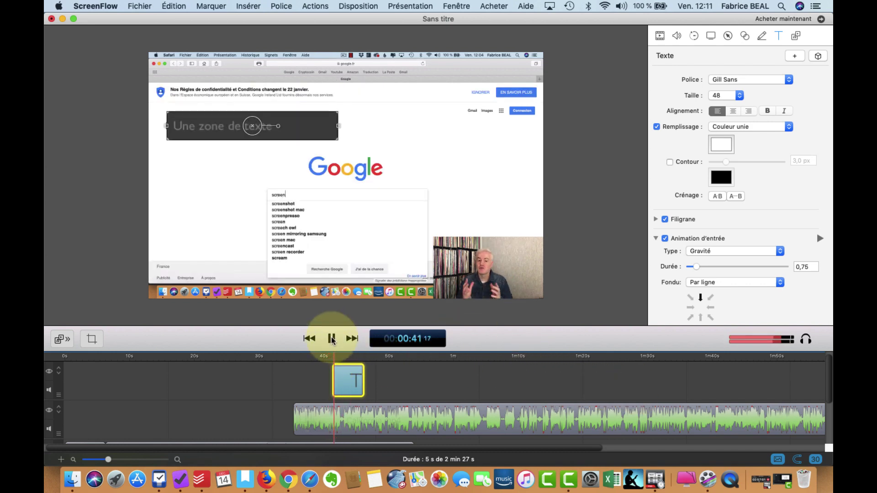
click(510, 398)
Step: Examine the stacking order of the timeline tracks, from the text clip down to the screen recording
scroll(512, 396, down, 3)
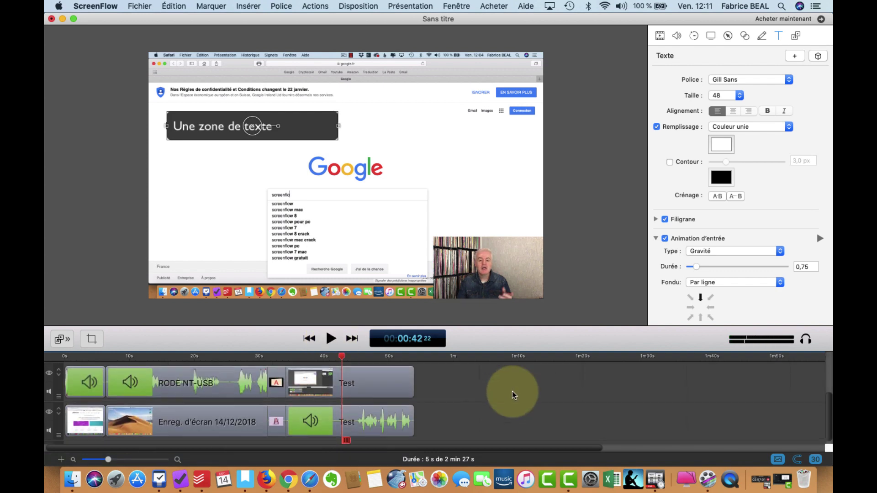
scroll(512, 395, up, 4)
scroll(511, 399, down, 5)
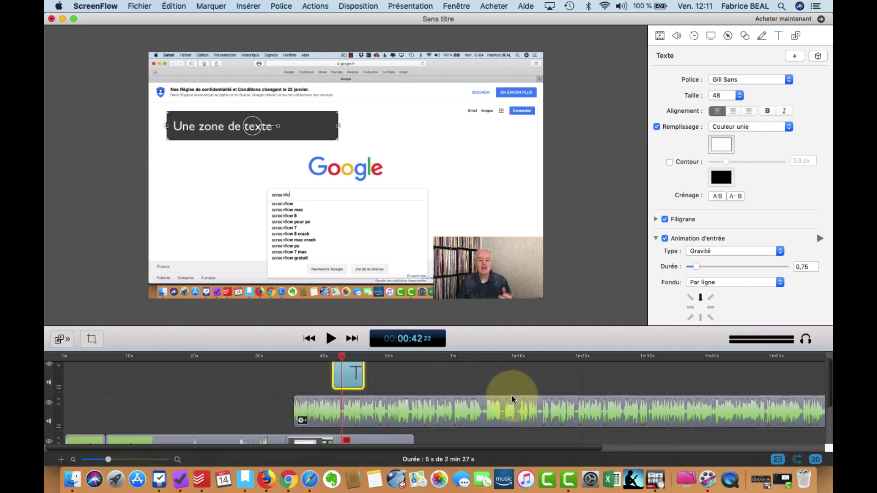
scroll(512, 398, up, 5)
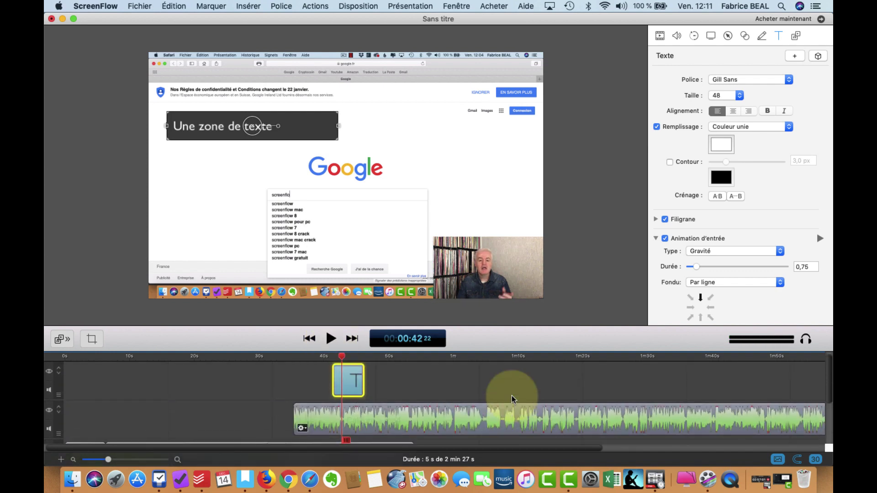
scroll(512, 398, down, 2)
scroll(434, 405, down, 1)
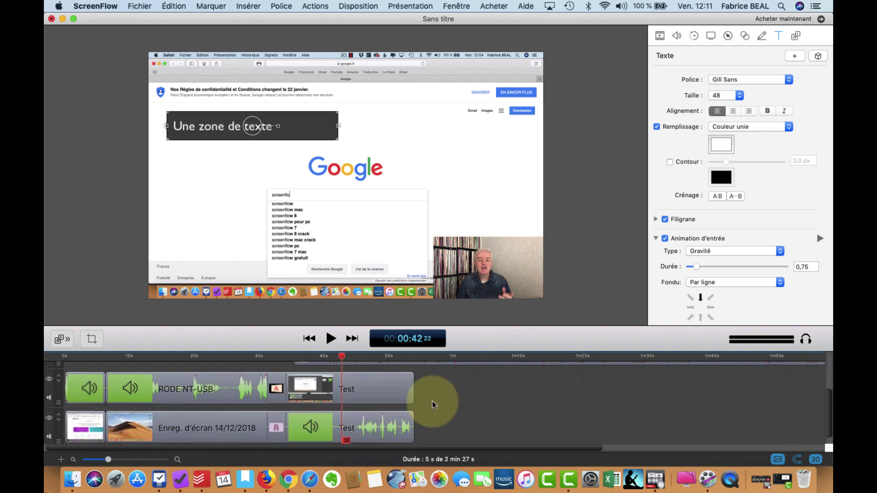
scroll(434, 404, up, 3)
scroll(434, 405, down, 2)
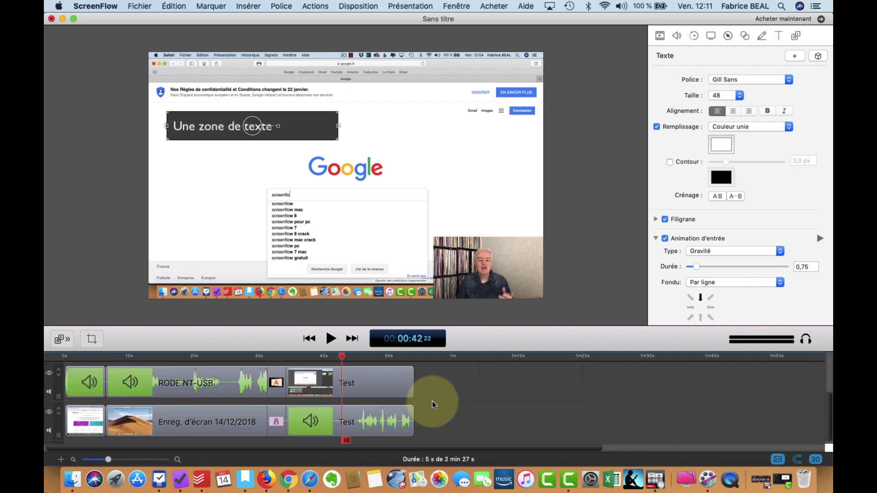
scroll(435, 405, up, 2)
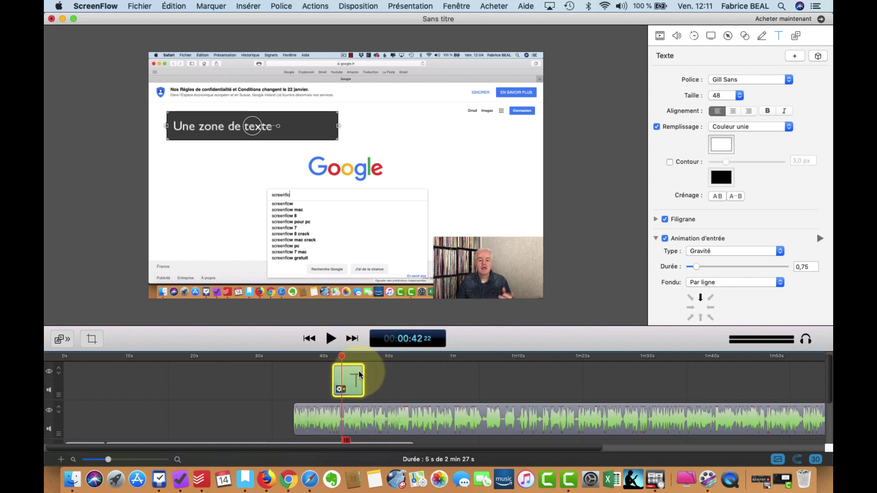
scroll(443, 385, down, 2)
scroll(424, 384, up, 2)
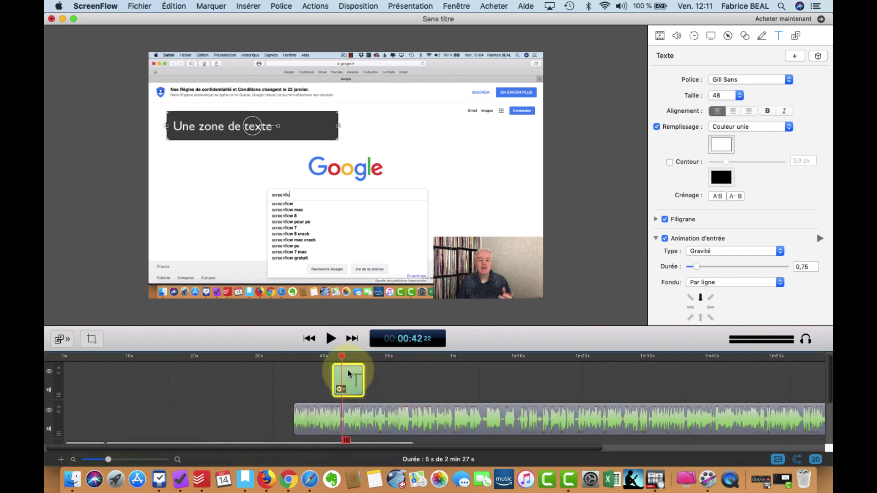
Step: Move the text clip to a track below all the others, starting at about 47 s, and play through it to check whether it shows
mouse_move(350, 376)
mouse_down()
mouse_move(297, 374)
mouse_move(501, 399)
mouse_move(484, 389)
mouse_move(488, 452)
mouse_move(564, 426)
mouse_move(486, 377)
mouse_move(473, 420)
mouse_move(427, 456)
mouse_move(372, 450)
mouse_move(374, 390)
mouse_up()
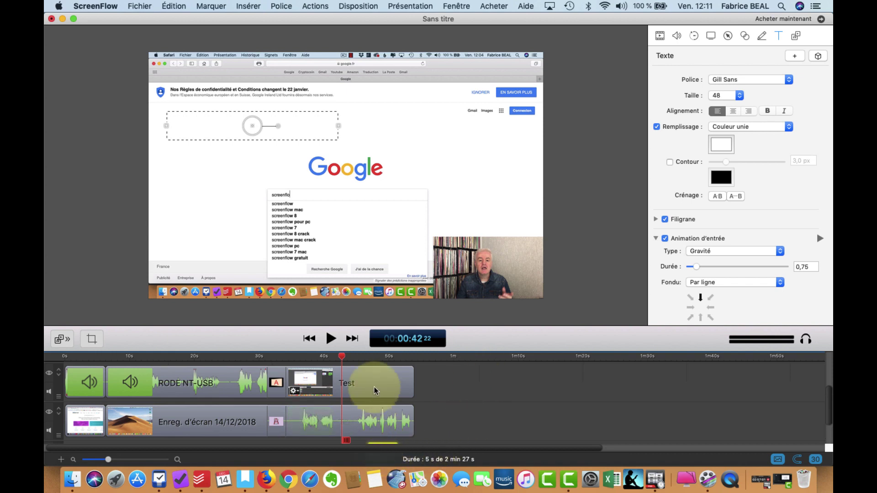
drag(364, 353, 366, 355)
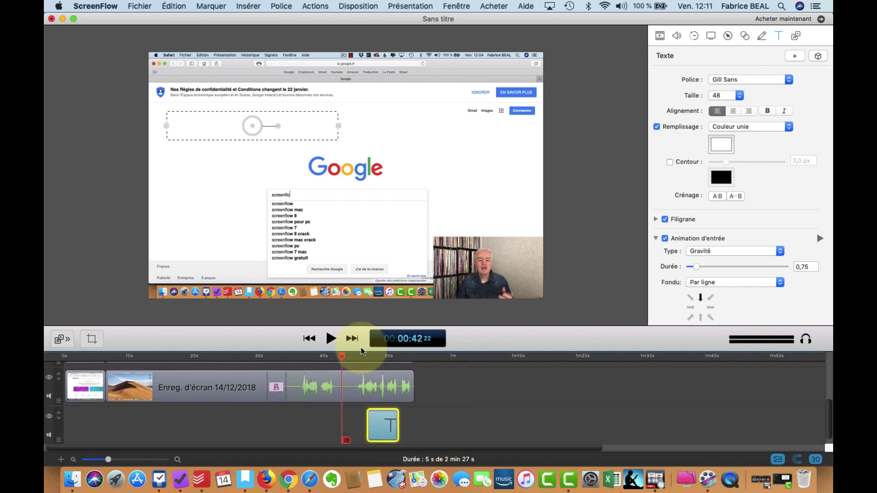
click(335, 338)
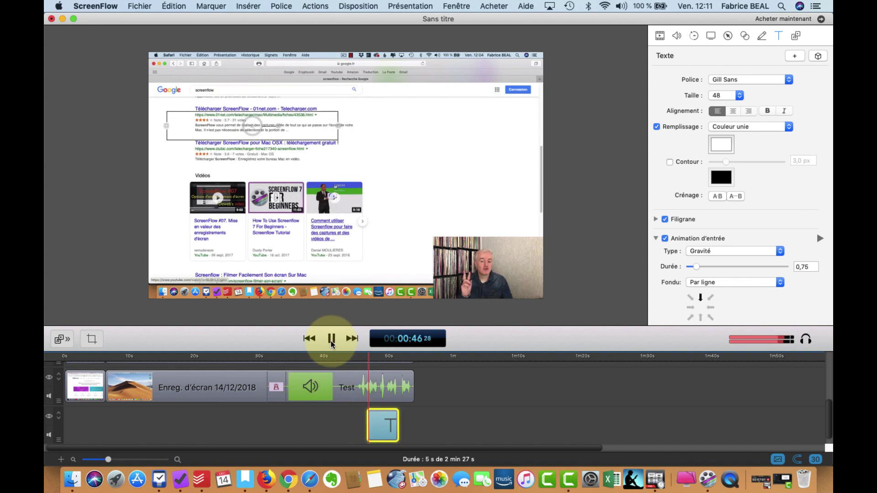
click(331, 338)
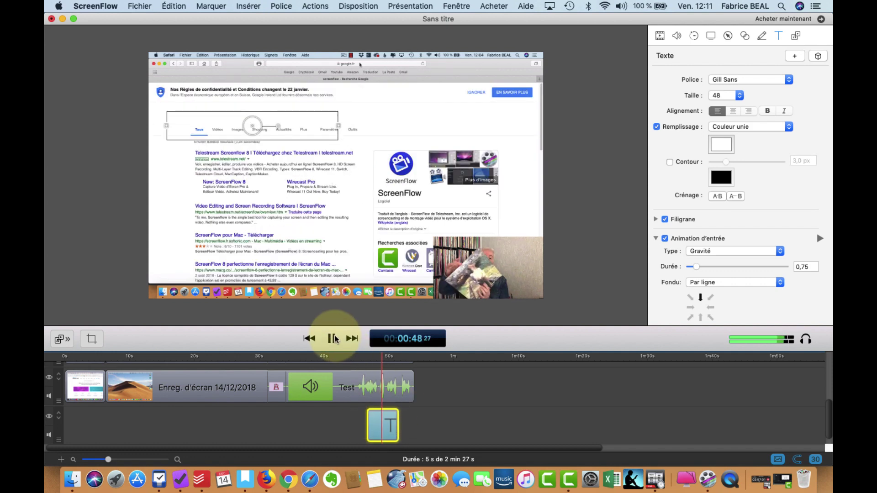
Step: Move the text clip back to the top track above the inset video, starting at about 46.3 s
scroll(484, 401, up, 1)
drag(383, 424, 485, 381)
scroll(498, 432, up, 2)
drag(481, 437, 382, 378)
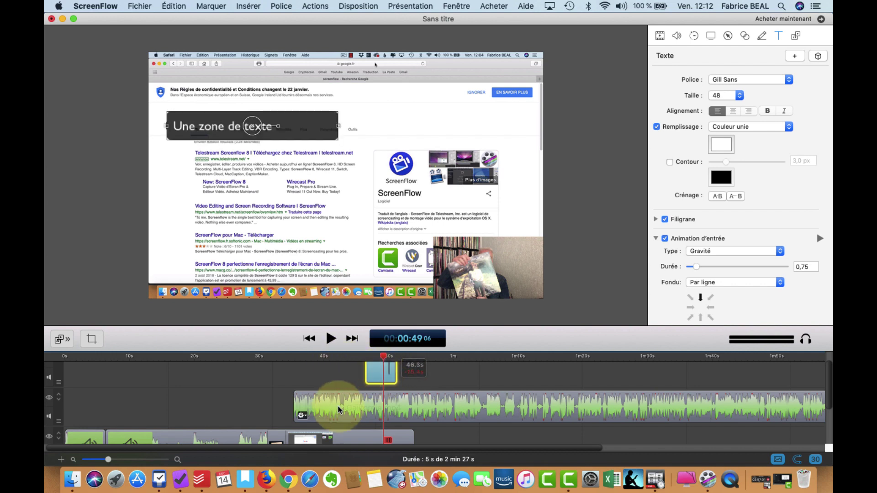
scroll(303, 414, down, 2)
scroll(319, 402, up, 2)
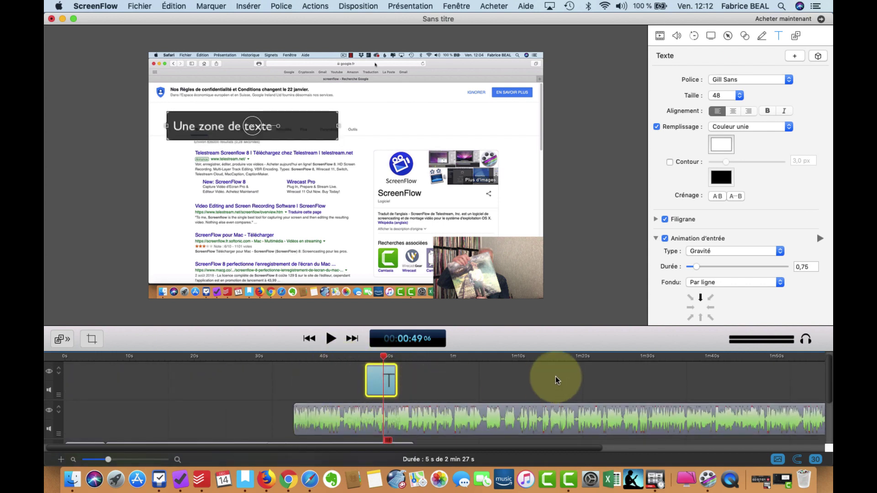
Step: Add an annotation clip at 00:00:49 06 and draw a filled blue rectangle over the ScreenFlow info panel in the video image
click(762, 36)
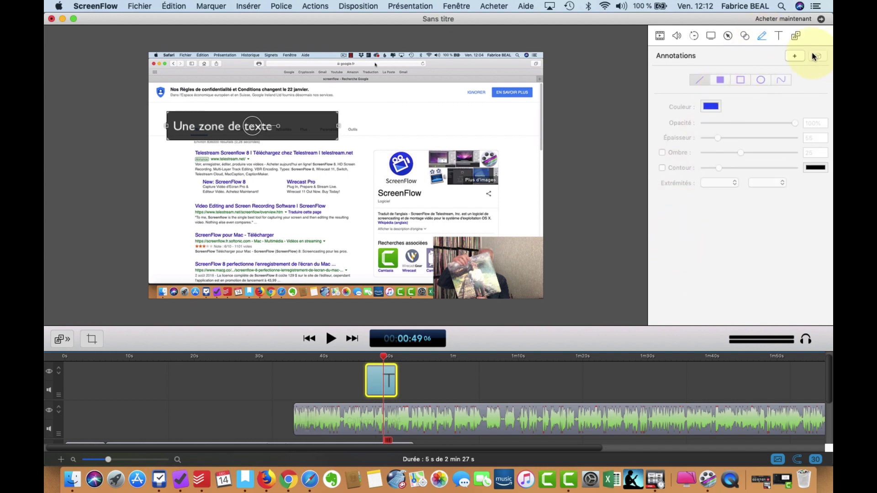
click(794, 56)
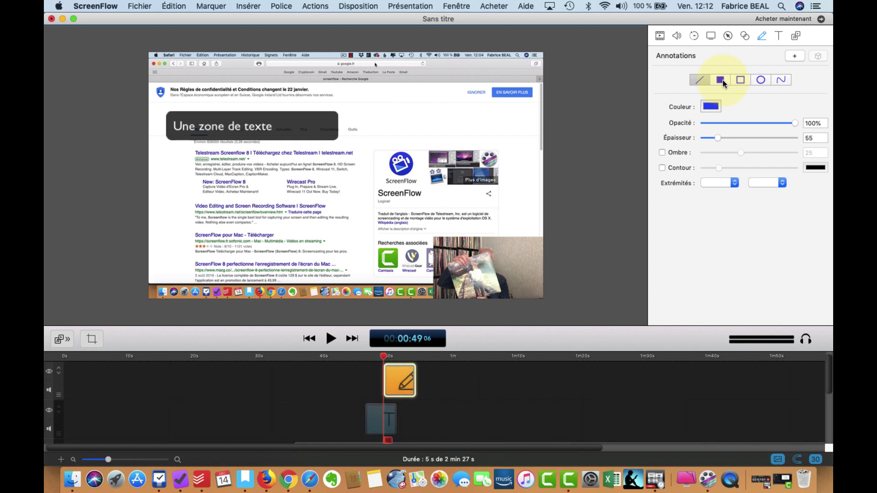
click(722, 80)
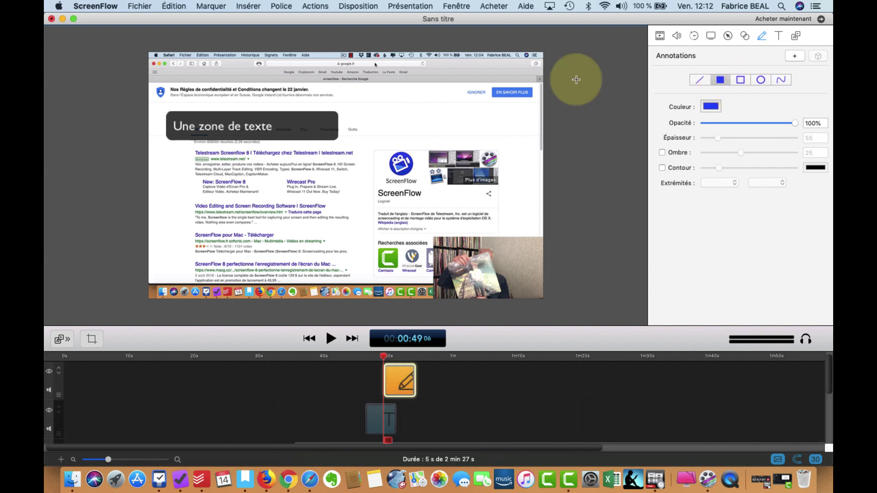
mouse_move(364, 103)
mouse_down()
mouse_move(501, 181)
mouse_move(481, 229)
mouse_move(521, 215)
mouse_up()
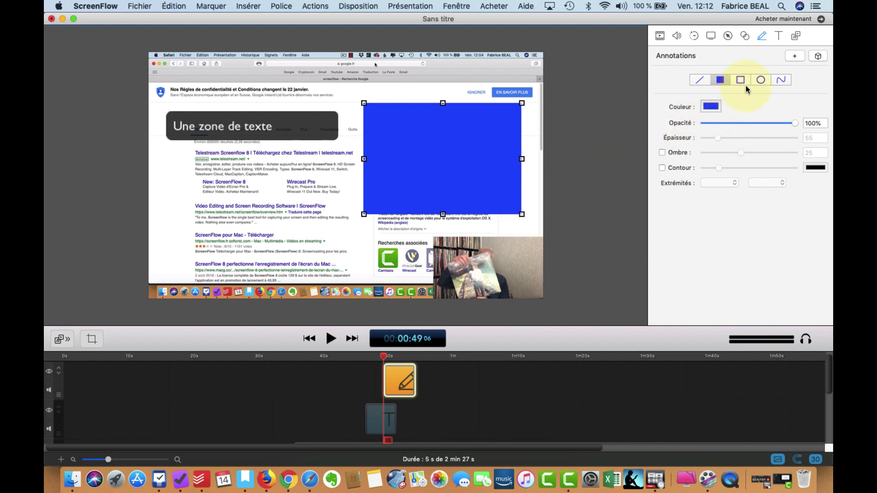
Step: Change the filled rectangle's color to red and close the color picker
click(709, 107)
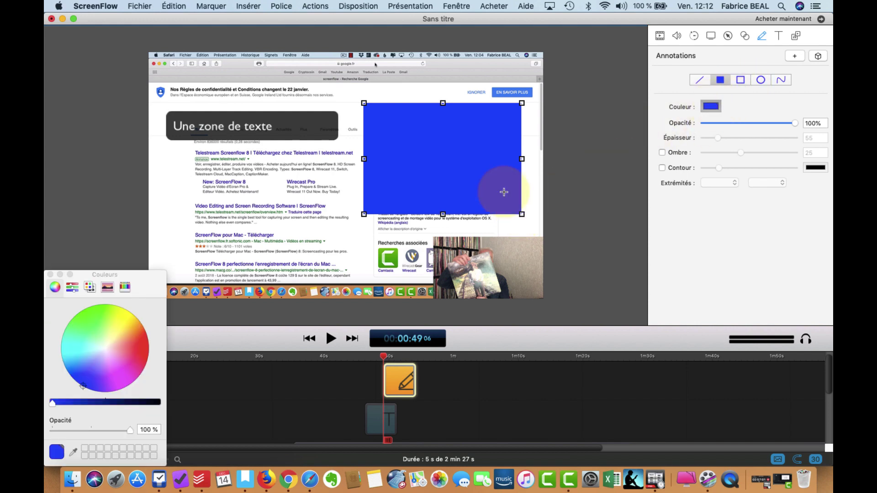
click(139, 341)
drag(139, 343, 144, 353)
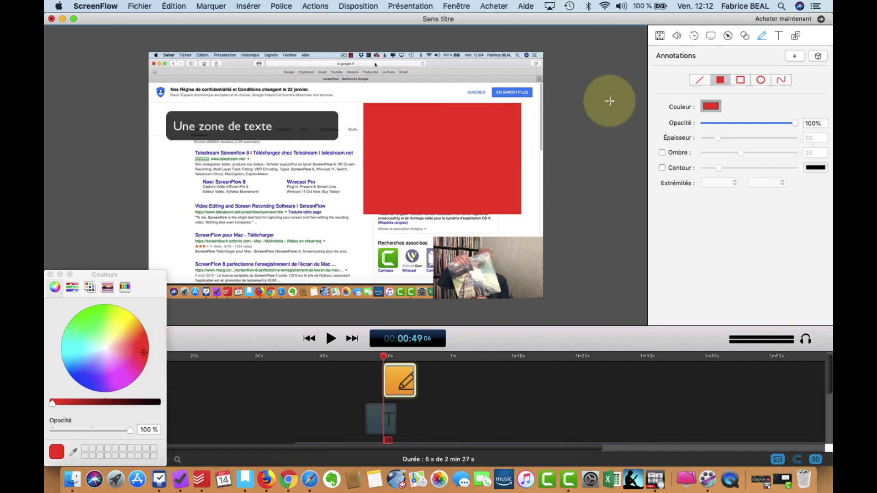
click(51, 273)
Step: Draw a red ellipse outline and a freehand line over the search results, and delete the whole annotation clip
click(761, 79)
mouse_move(262, 123)
mouse_down()
mouse_move(381, 131)
mouse_move(333, 212)
mouse_up()
click(780, 80)
mouse_move(168, 152)
mouse_down()
mouse_move(174, 176)
mouse_move(222, 212)
mouse_move(408, 166)
mouse_up()
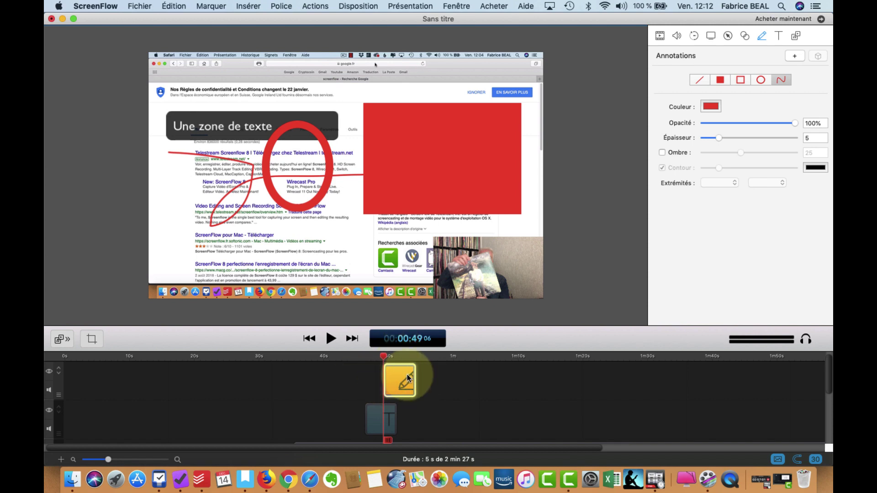
key(Delete)
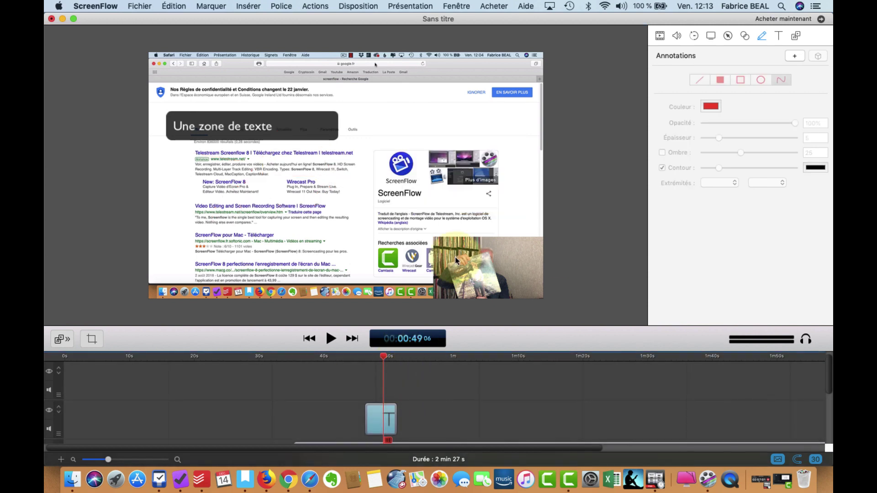
Step: Show the media library and browse the Musique category of iTunes
click(61, 340)
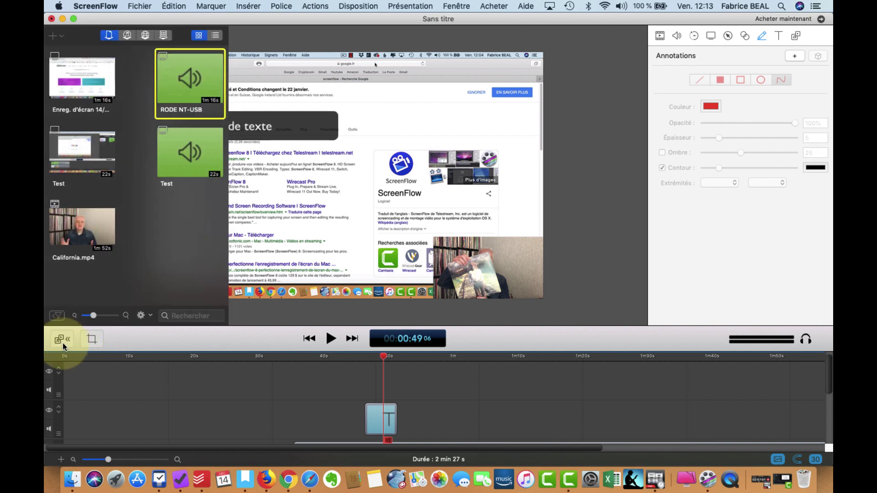
click(126, 39)
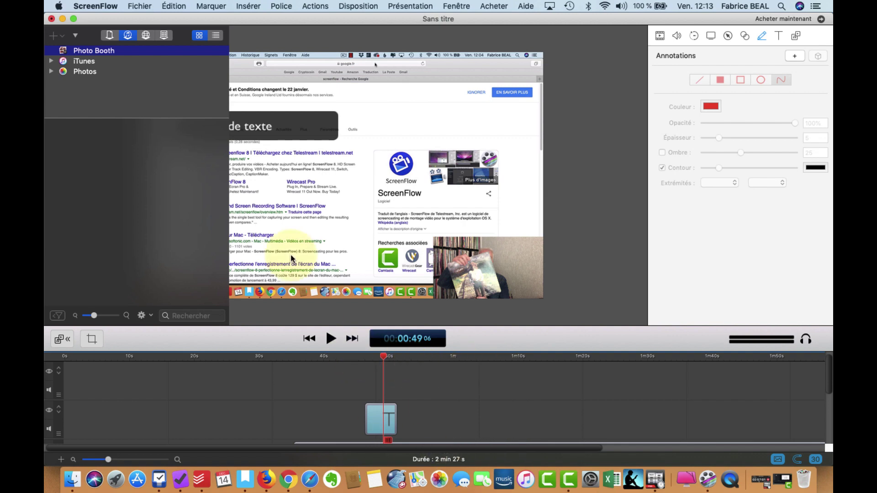
click(51, 62)
click(92, 85)
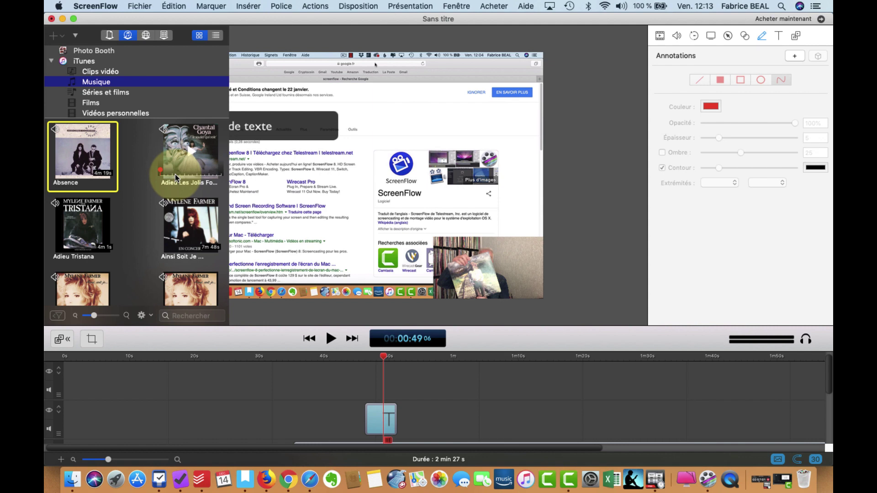
scroll(503, 401, down, 2)
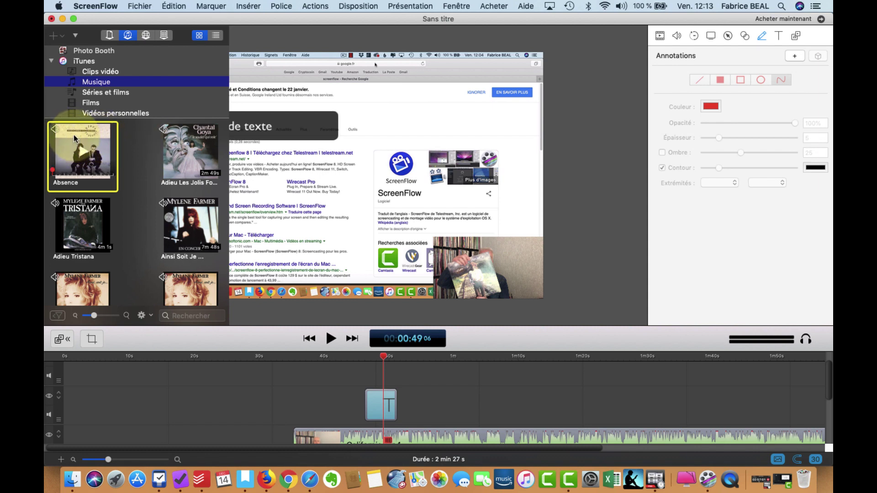
Step: Add the iTunes track Absence to the timeline at about 55 seconds and preview its sound over the video
drag(73, 135, 429, 408)
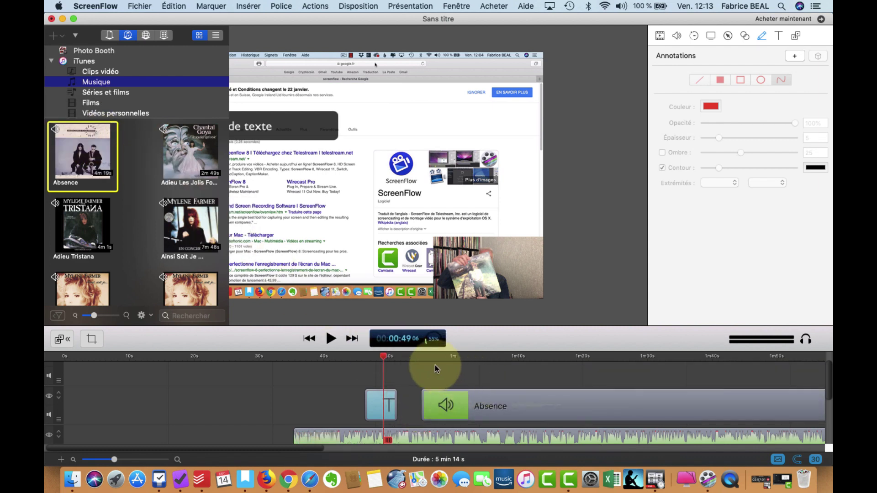
click(427, 355)
click(332, 338)
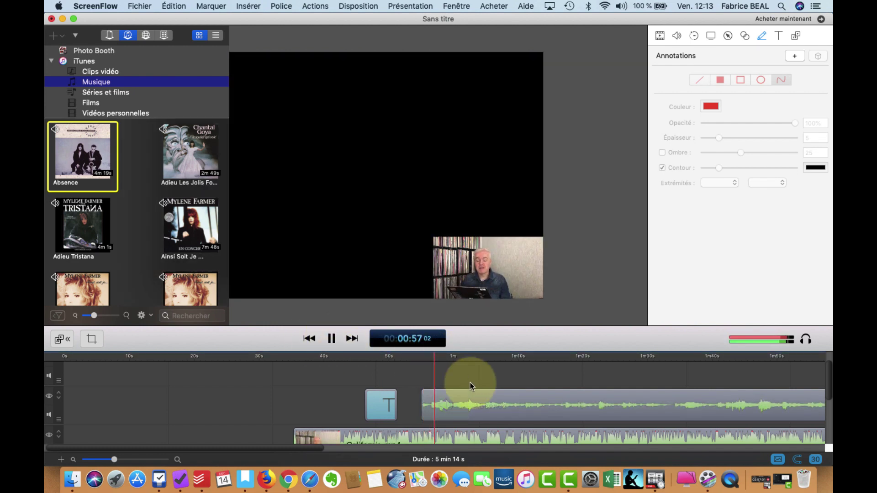
click(332, 339)
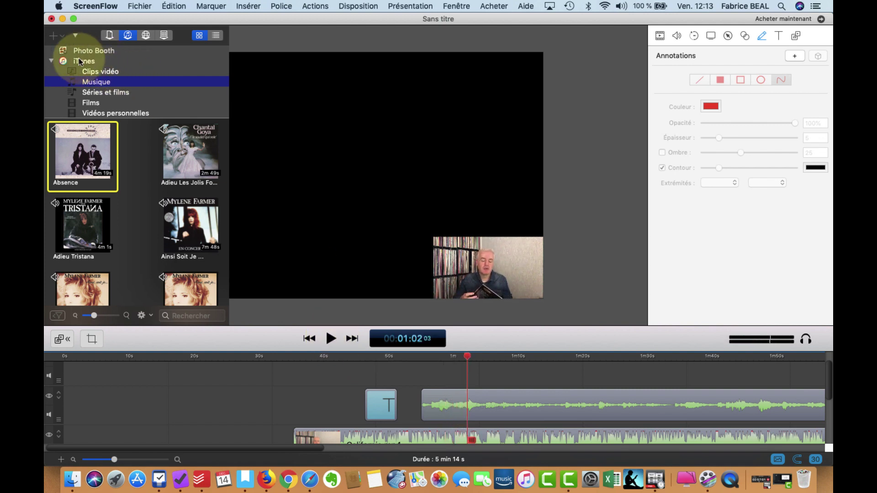
Step: Collapse the iTunes and Photos categories and browse the video and music clips in the stock media library
click(52, 60)
click(53, 72)
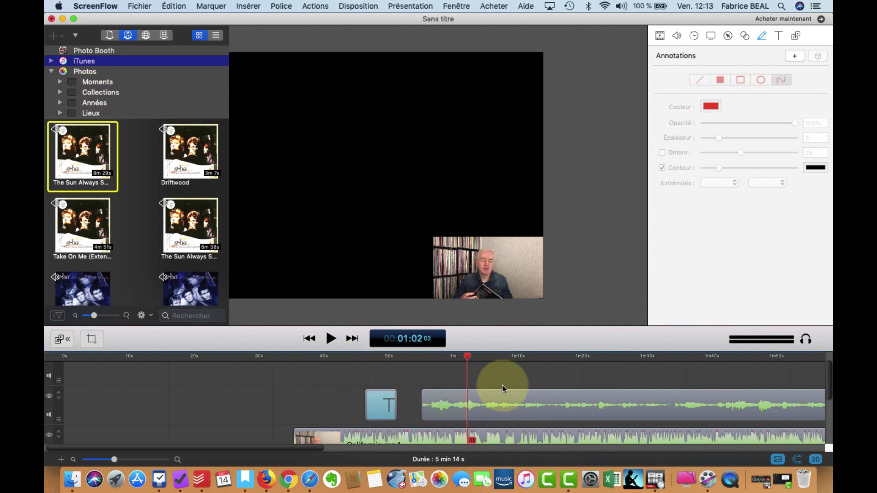
click(128, 36)
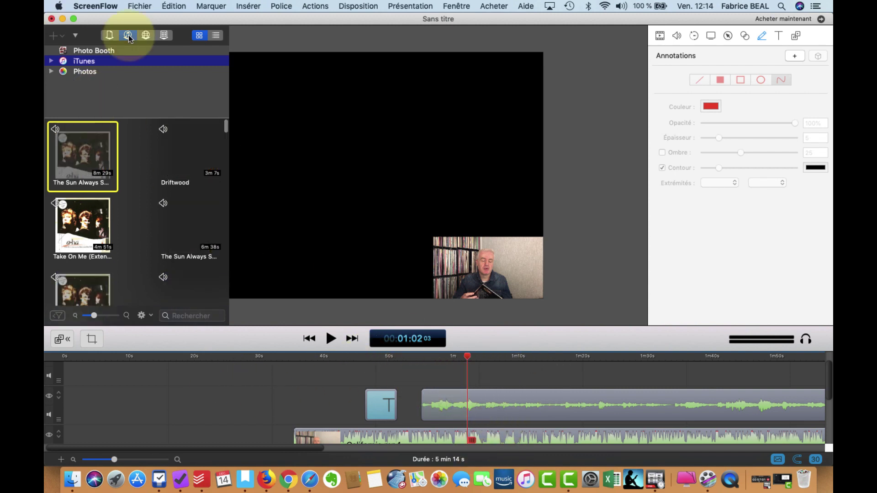
click(165, 36)
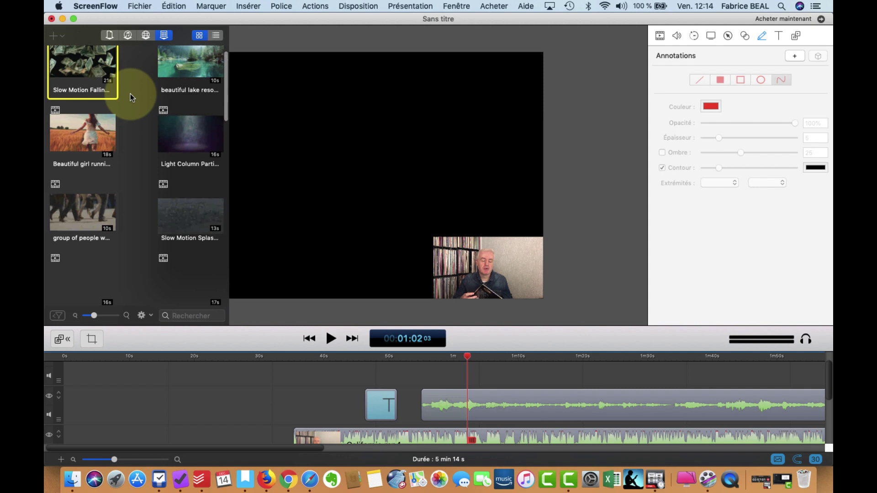
click(225, 89)
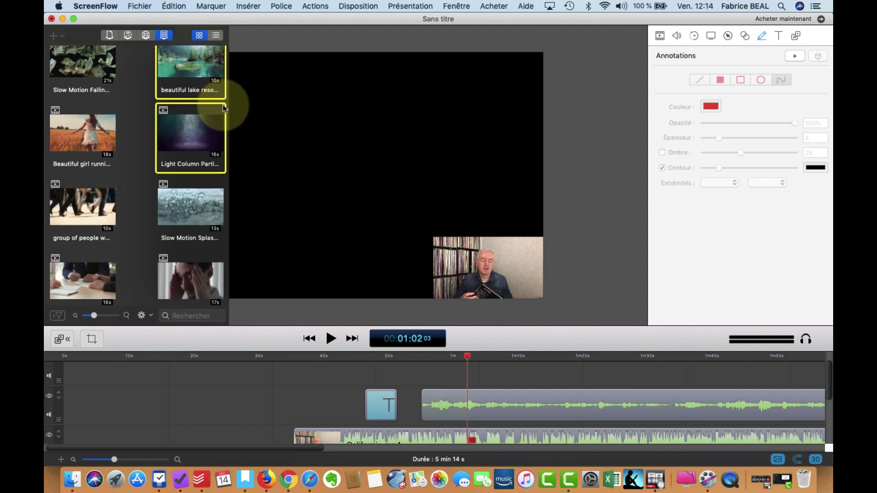
scroll(123, 138, down, 2)
scroll(119, 180, down, 5)
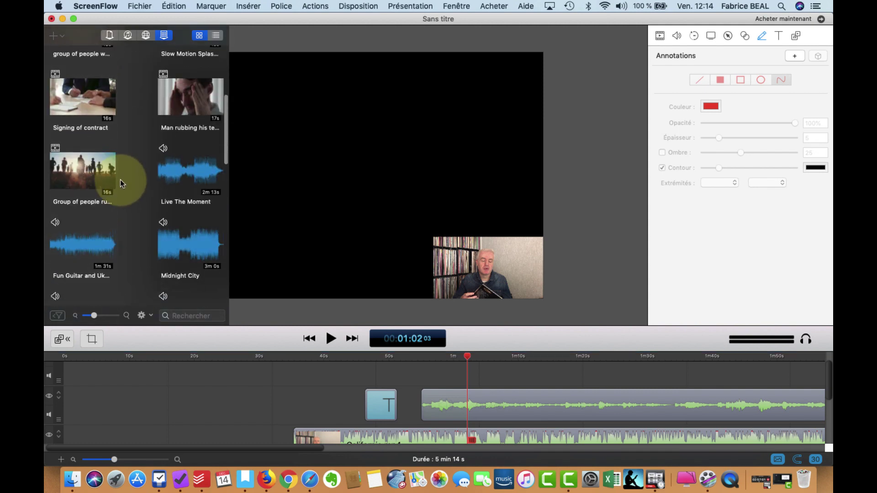
scroll(120, 180, up, 6)
scroll(120, 181, up, 2)
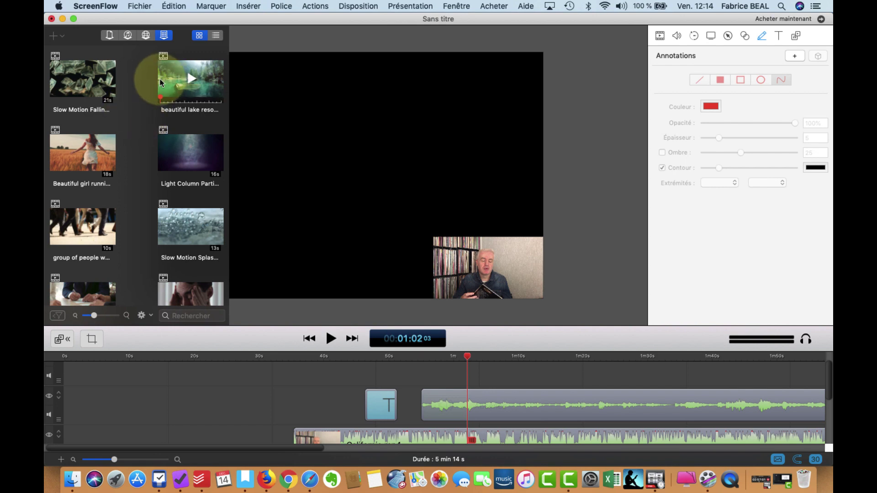
Step: Try to use the stock clip of the beautiful lake, cancel the subscription purchase, and hide the media library
click(178, 81)
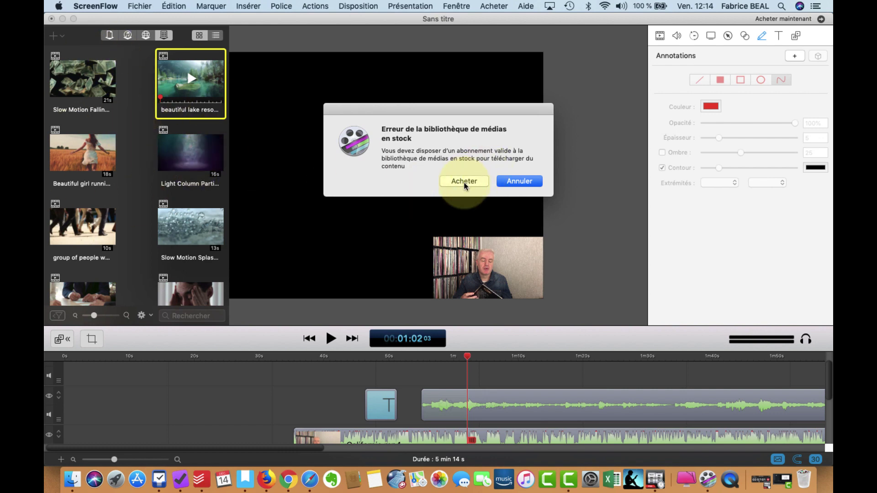
click(520, 182)
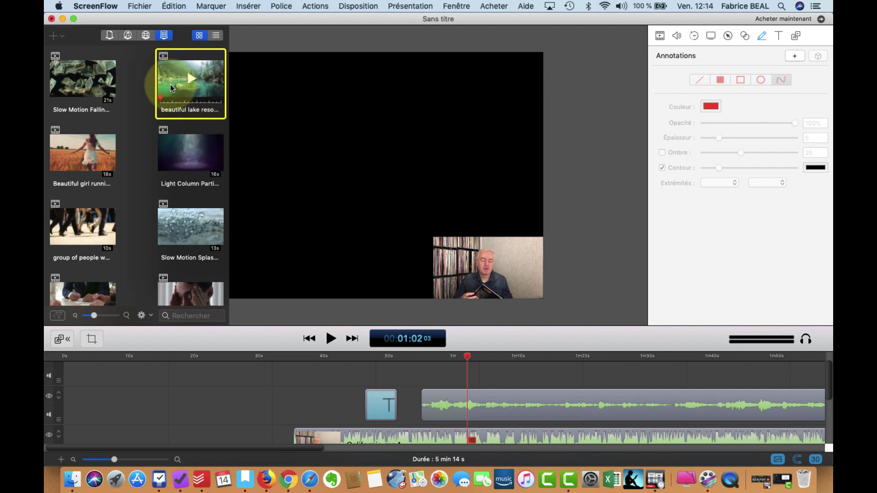
mouse_move(215, 99)
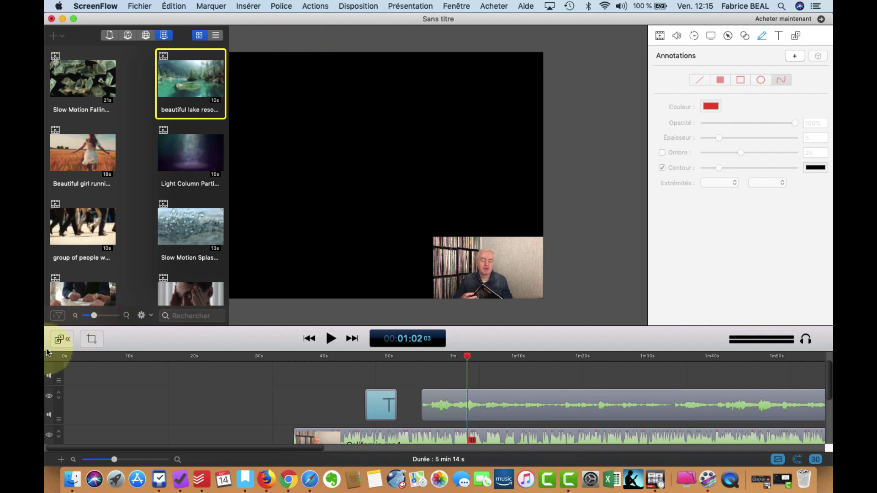
click(63, 338)
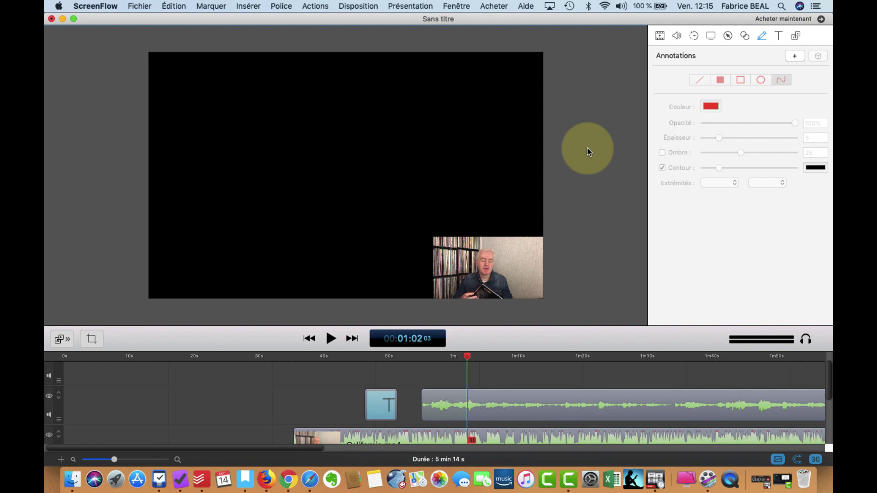
Step: Open the project's export settings and set the Documents folder as the destination for ScreenFlow.mp4
click(133, 6)
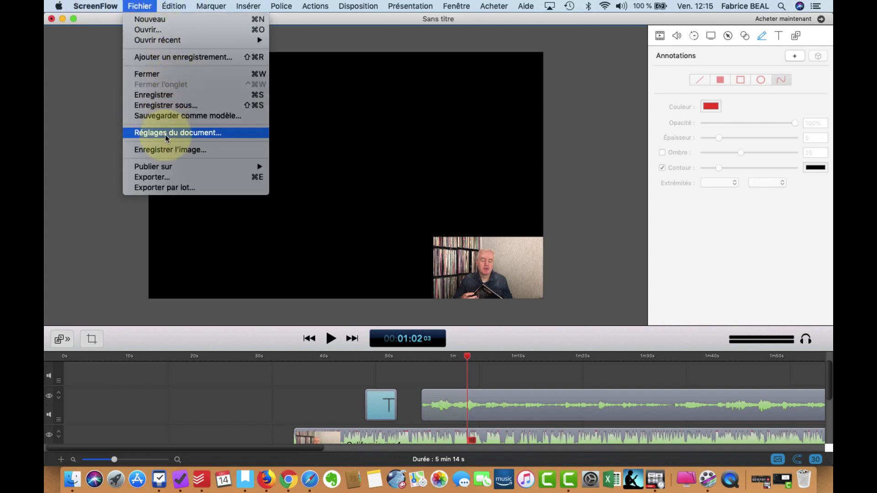
click(154, 177)
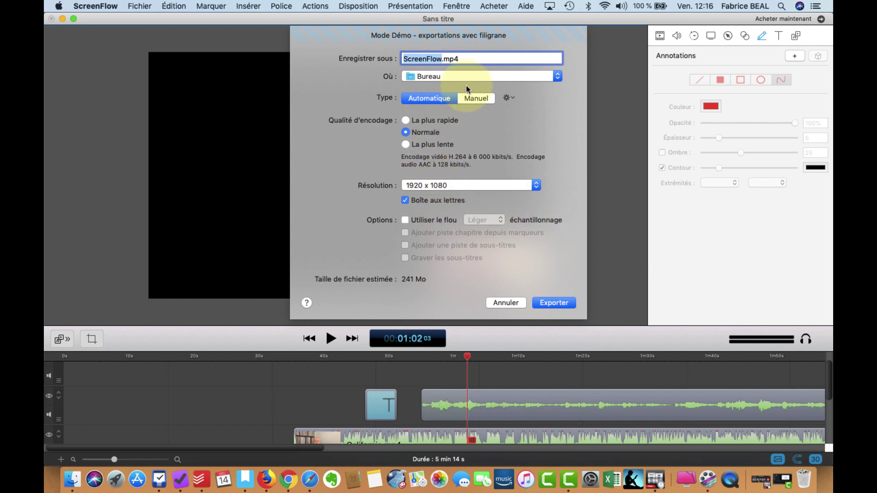
click(557, 77)
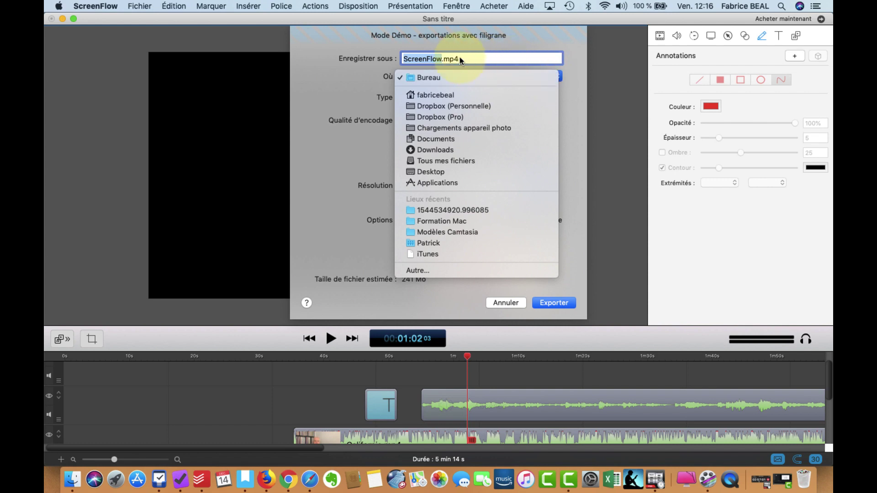
click(435, 140)
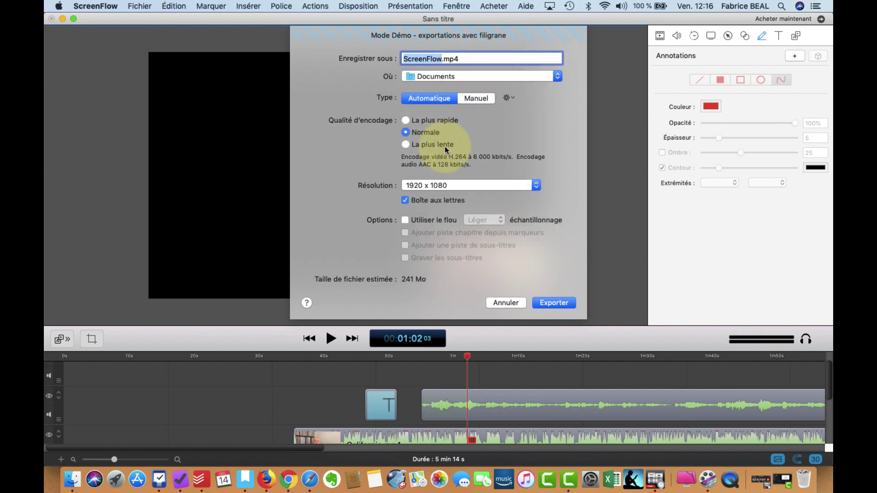
Step: Start the export to Documents, replacing the existing ScreenFlow.mp4, and cancel it while it is running
click(551, 303)
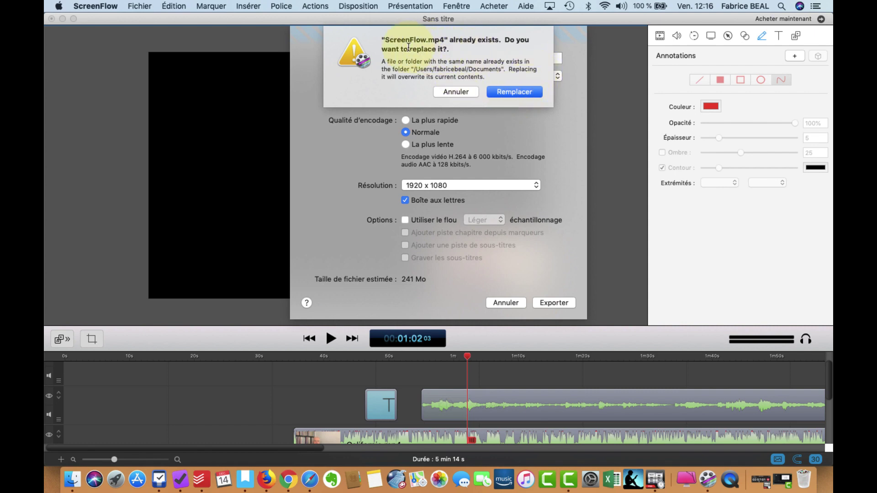
click(514, 93)
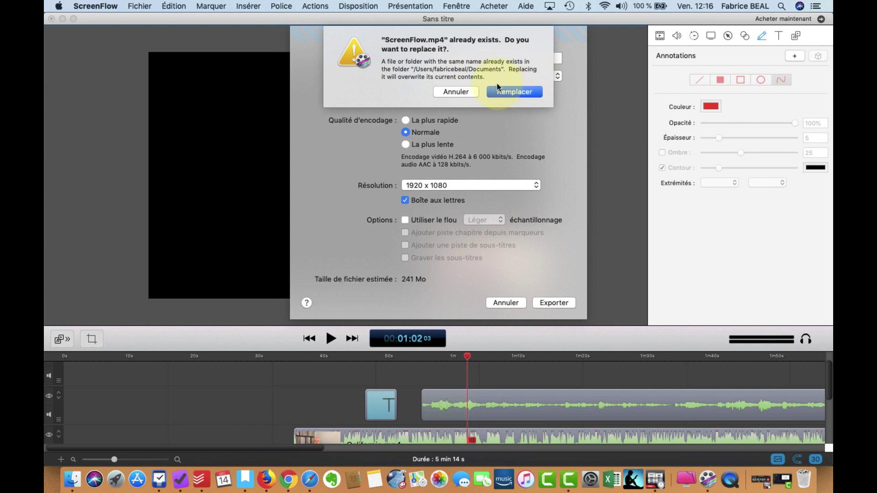
click(517, 93)
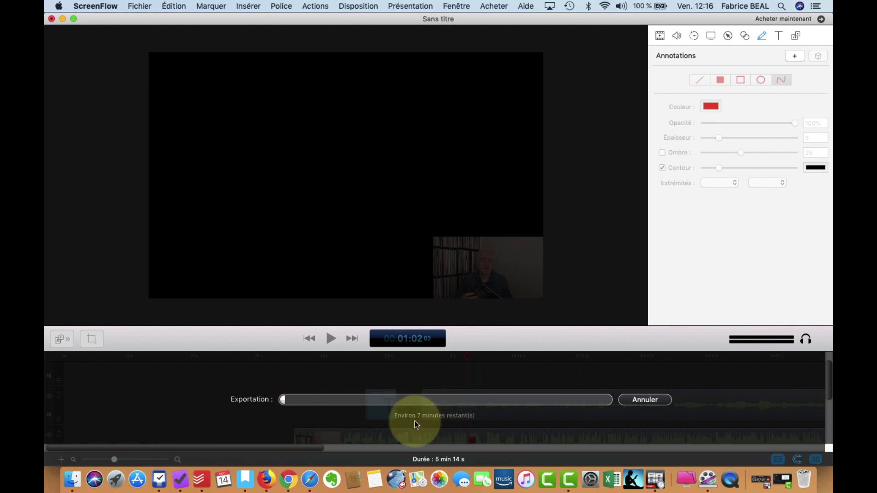
click(644, 400)
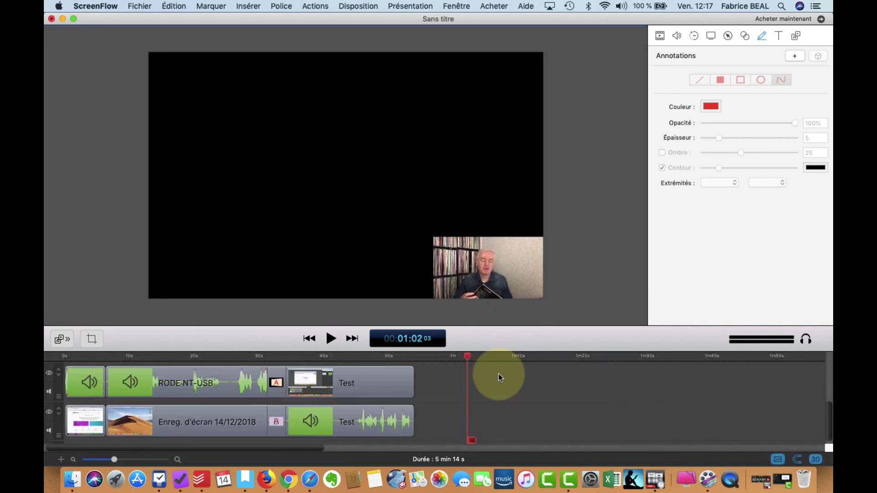
Step: Delete the California.mp4 video clip and the Absence audio clip from the timeline
scroll(466, 392, up, 2)
click(443, 394)
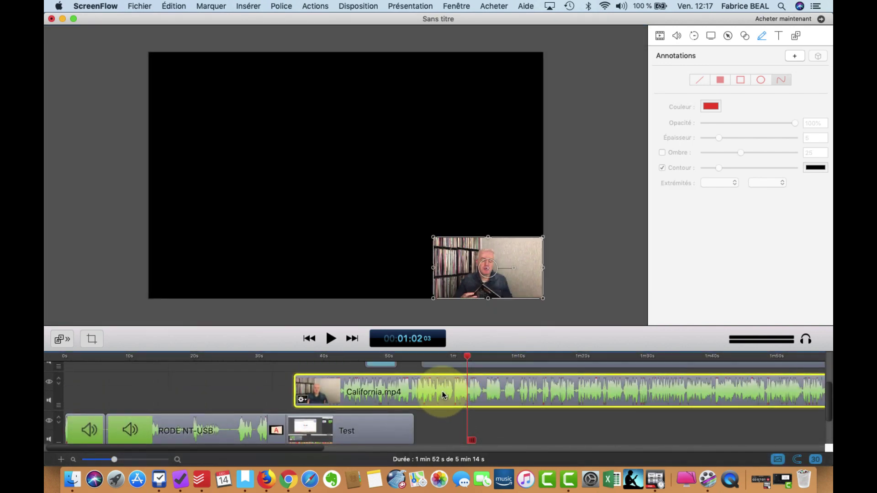
key(Delete)
scroll(489, 407, up, 2)
click(489, 406)
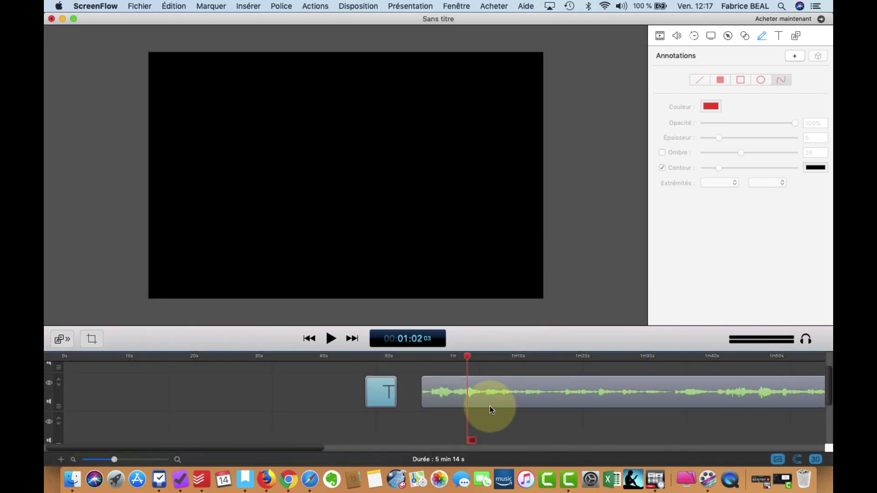
key(Delete)
scroll(467, 394, down, 2)
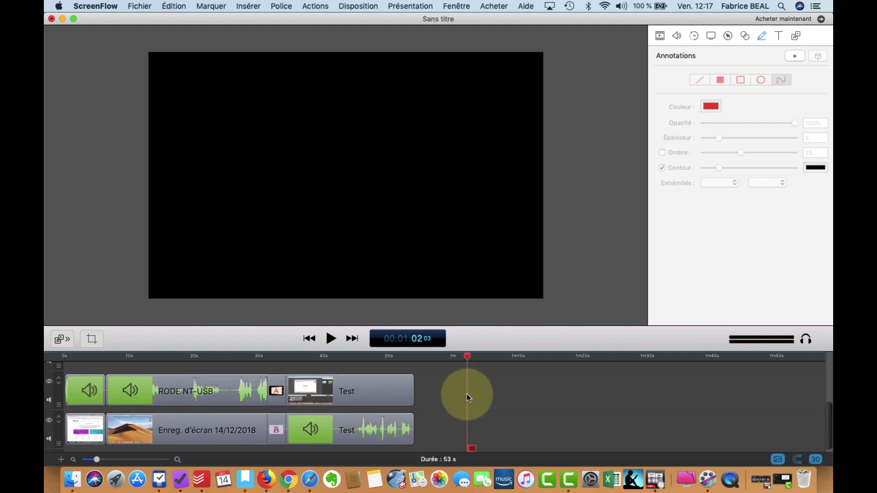
Step: Export the shortened project as ScreenFlow.mp4 to Documents with automatic type, normal encoding quality and 1920 x 1080 resolution
click(95, 6)
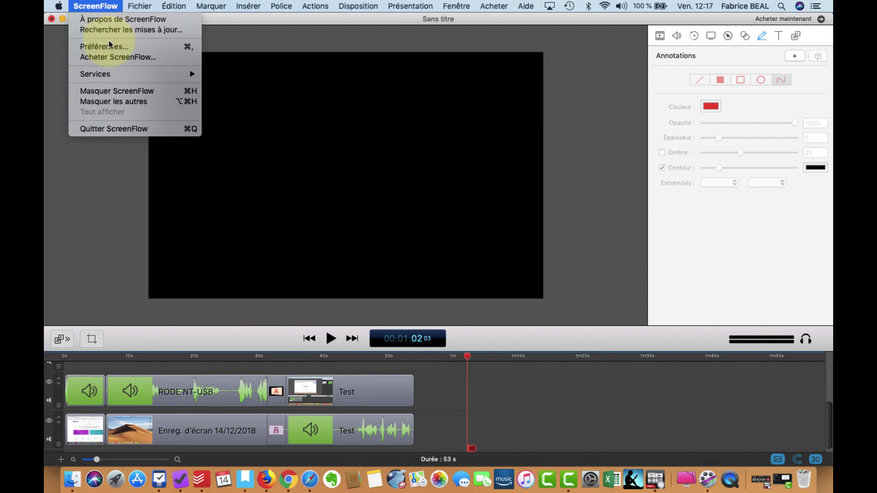
mouse_move(139, 6)
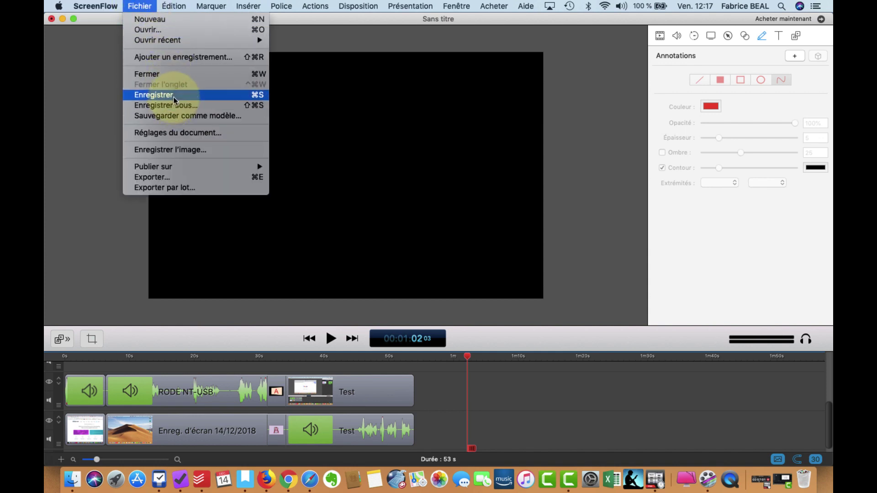
click(181, 183)
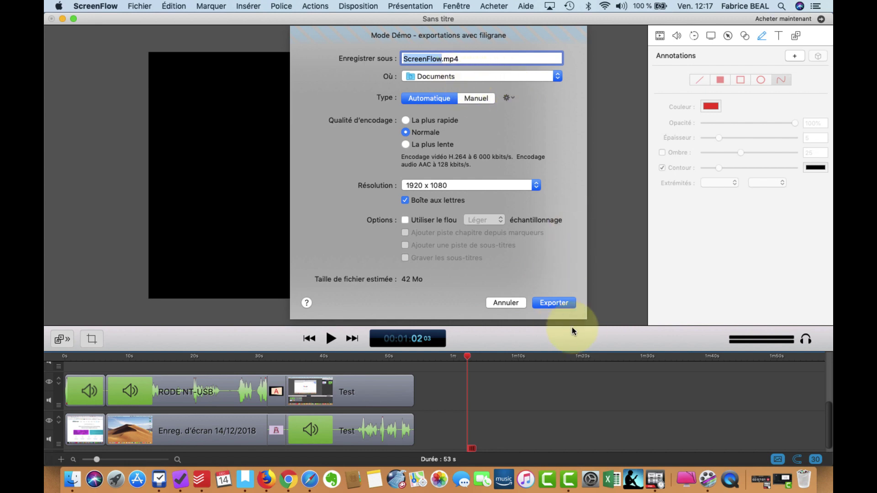
click(561, 303)
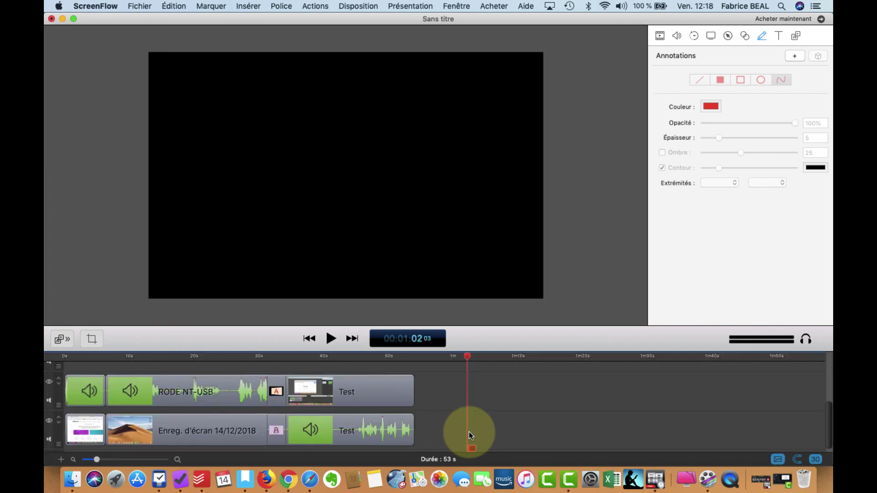
Step: Switch to Finder, open ScreenFlow.mp4 from the Documents folder in QuickTime Player, and play the exported video
click(70, 484)
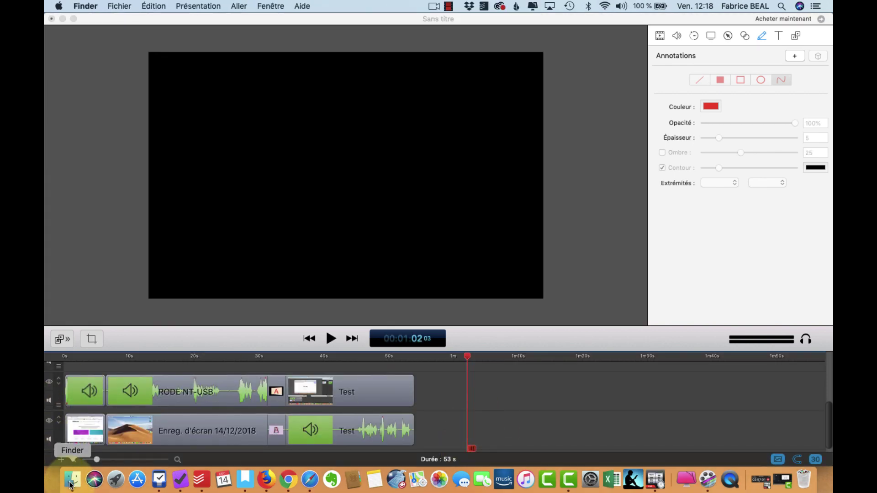
click(253, 219)
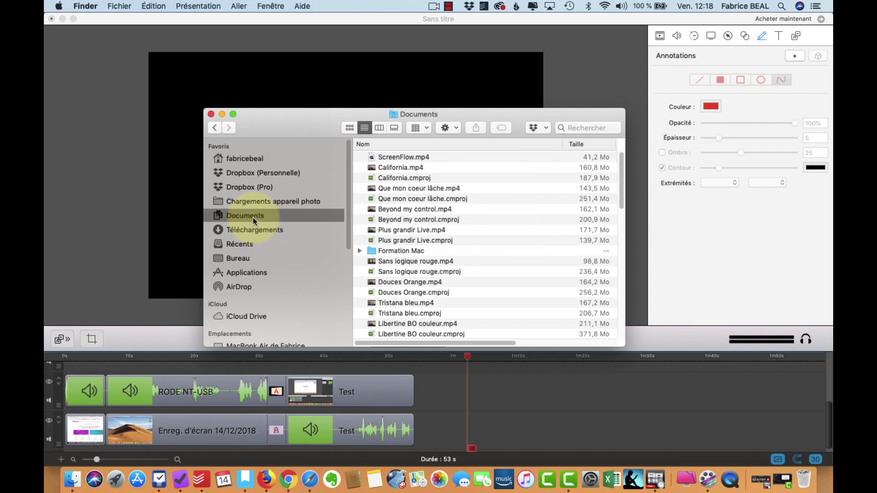
click(423, 157)
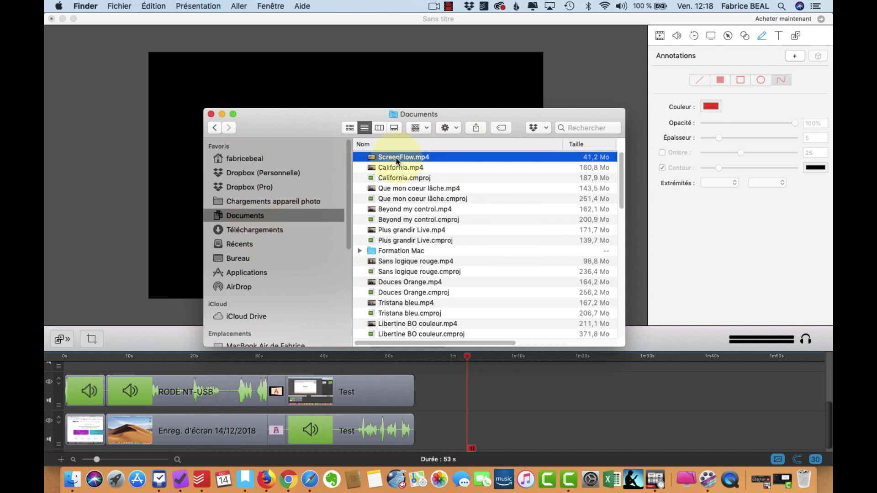
double_click(402, 158)
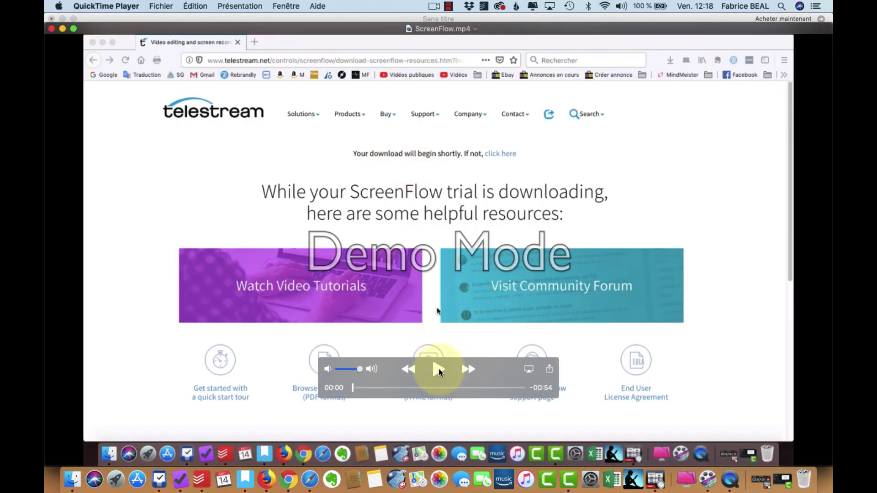
click(438, 370)
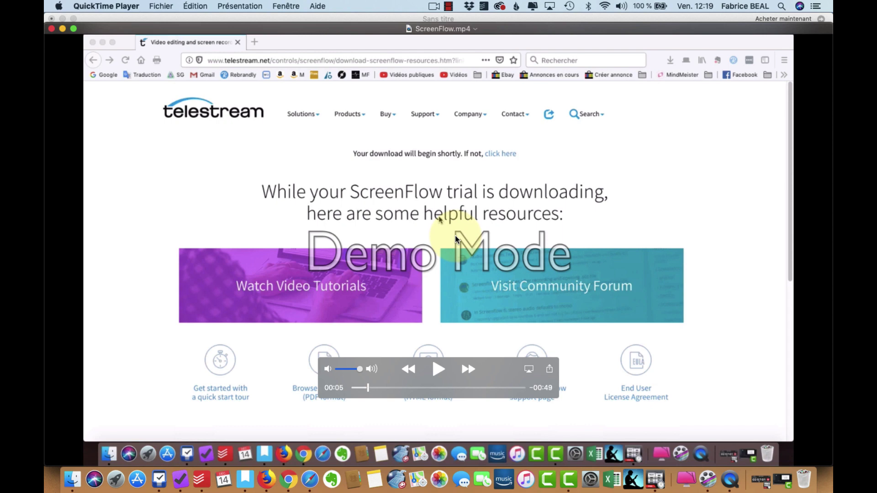
key(space)
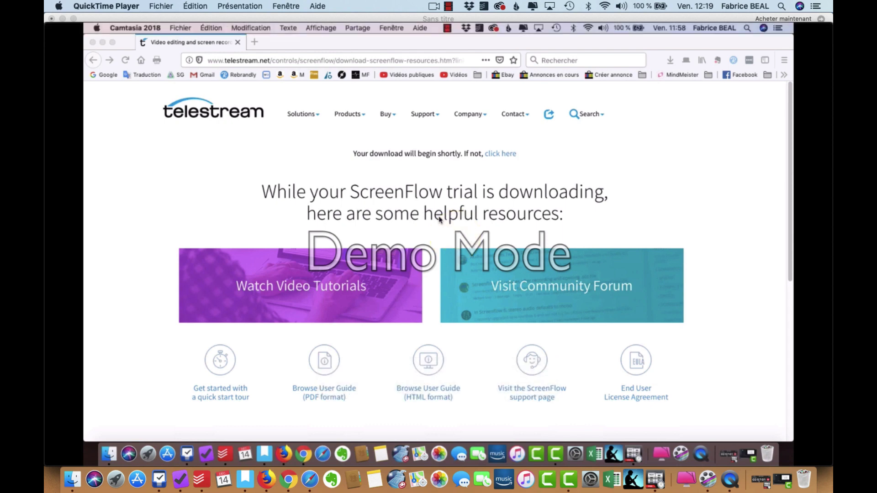